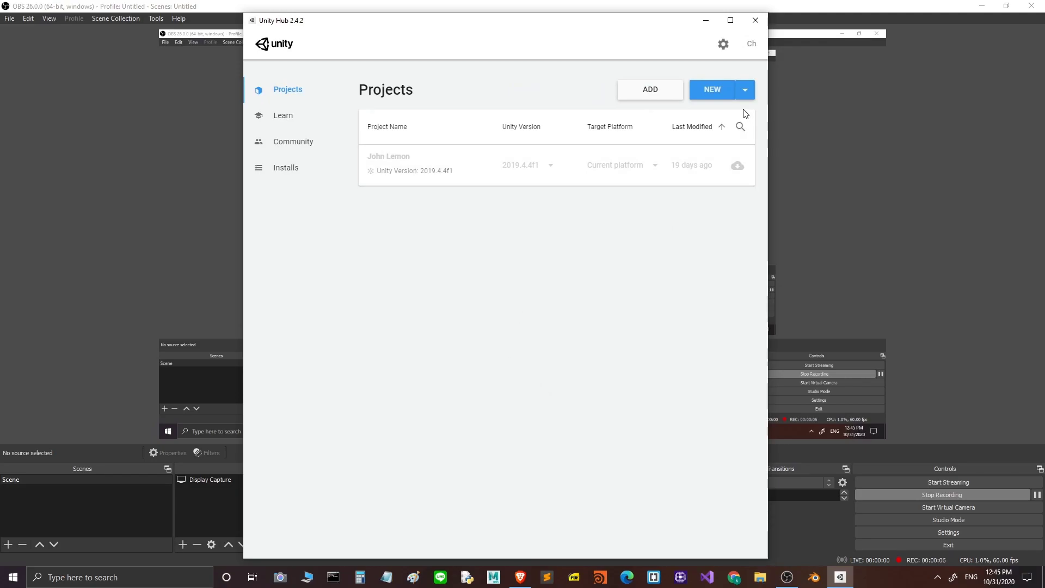
Move the Unity Hub window slightly left and shorten it from the top.
drag(615, 27, 592, 25)
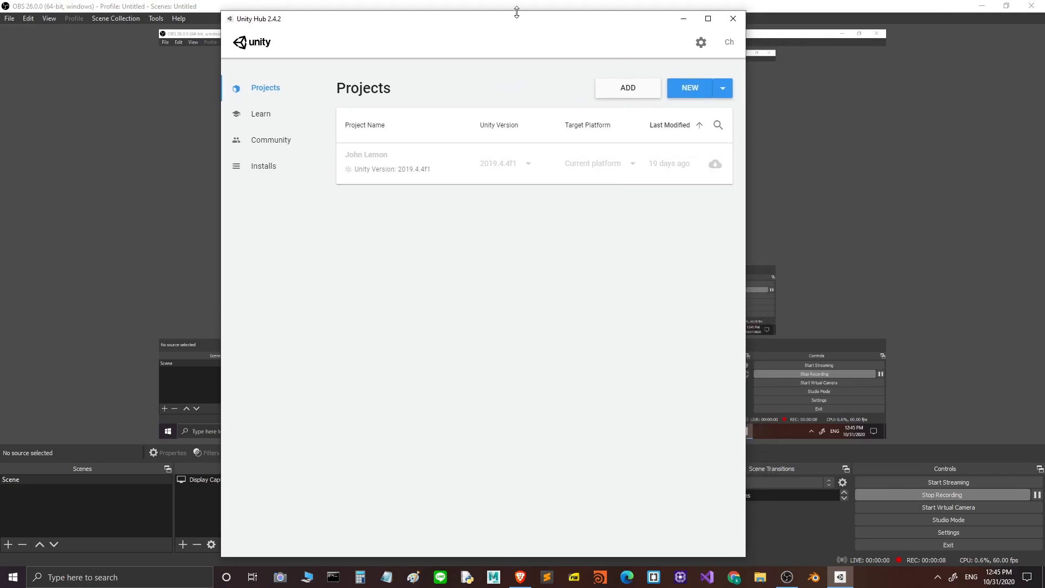
drag(516, 12, 455, 77)
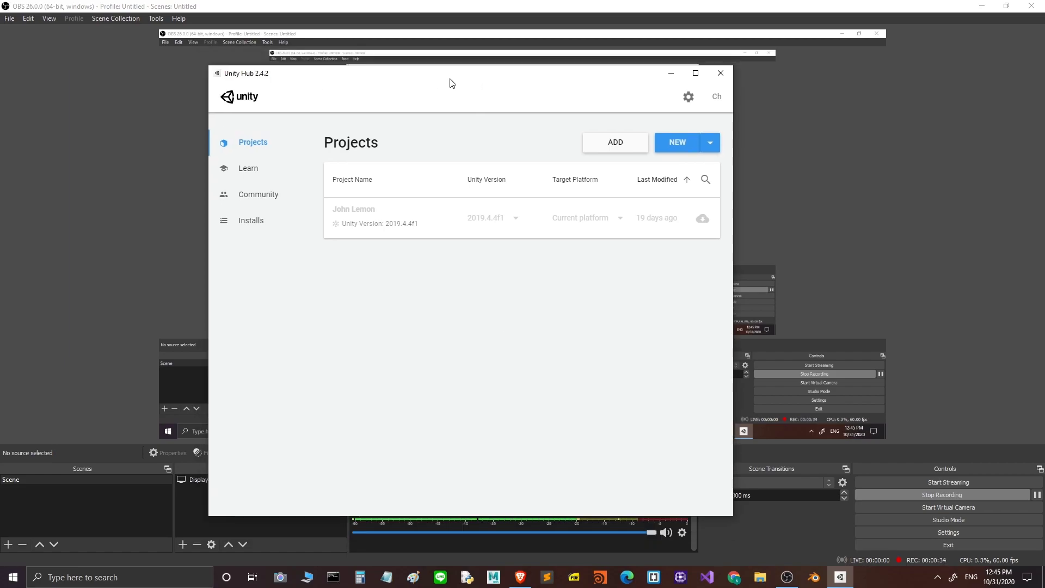
Start a new 3D project and begin replacing its default name with Livelink-sp.
click(685, 146)
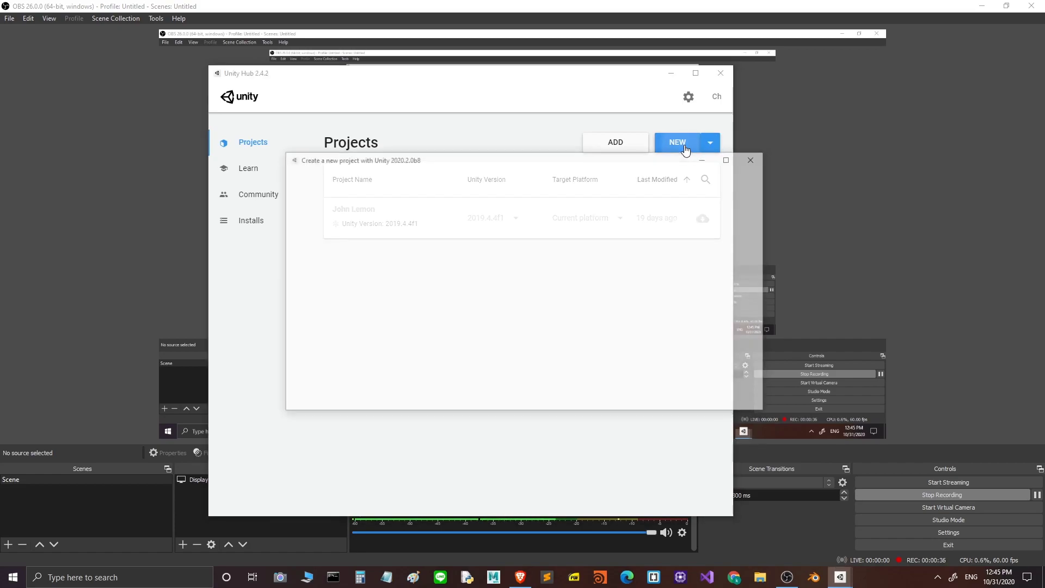
drag(604, 164, 467, 169)
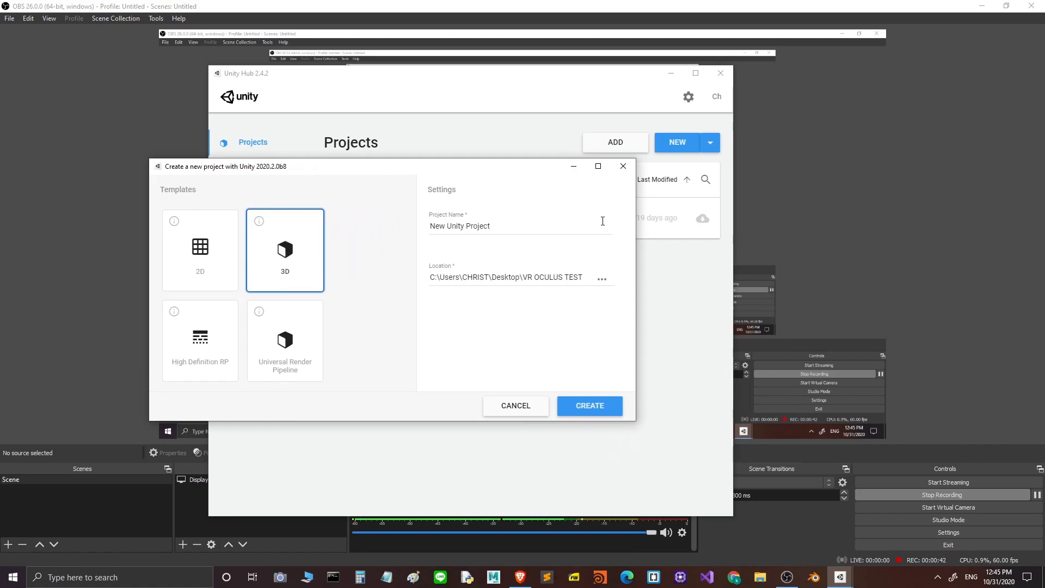
click(514, 229)
key(ctrl+a)
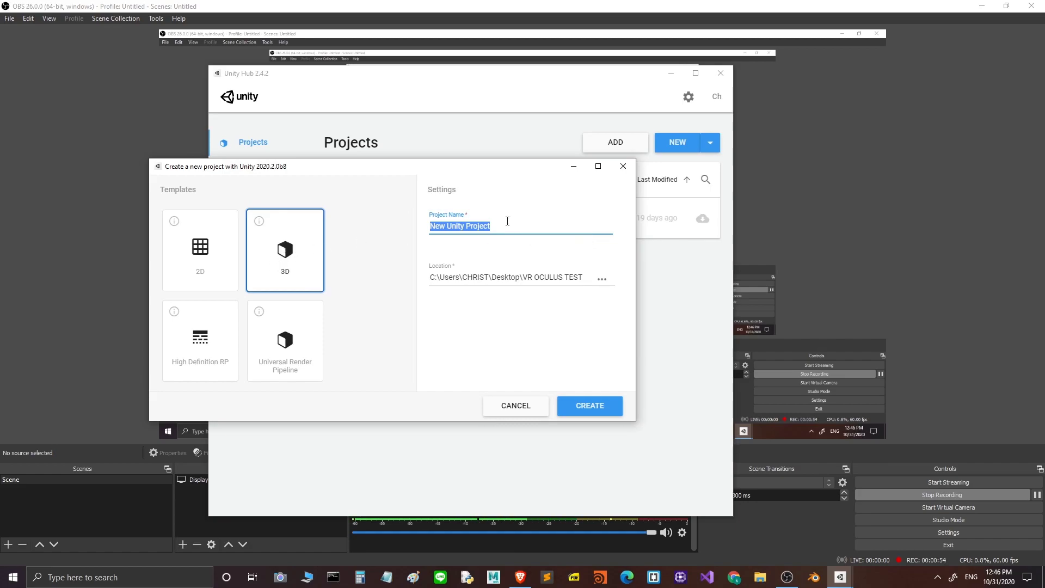
click(502, 226)
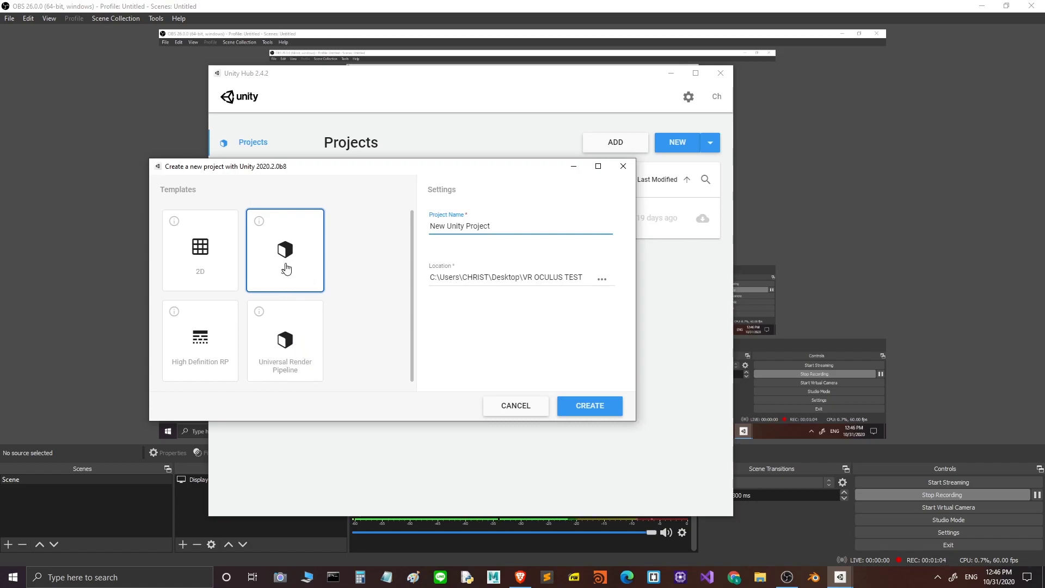
drag(493, 226, 425, 233)
text(LIV)
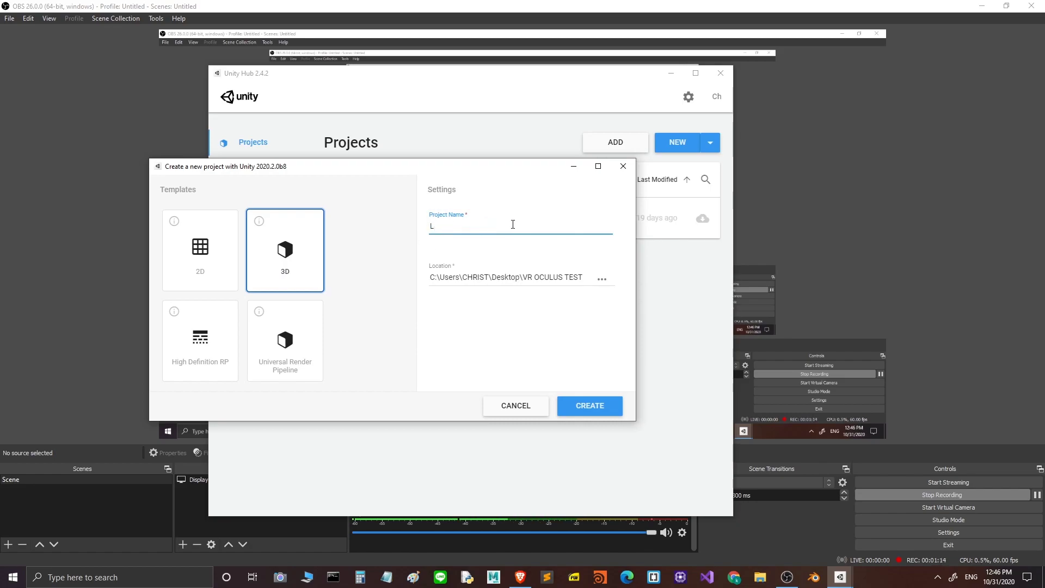
text(ivelink-)
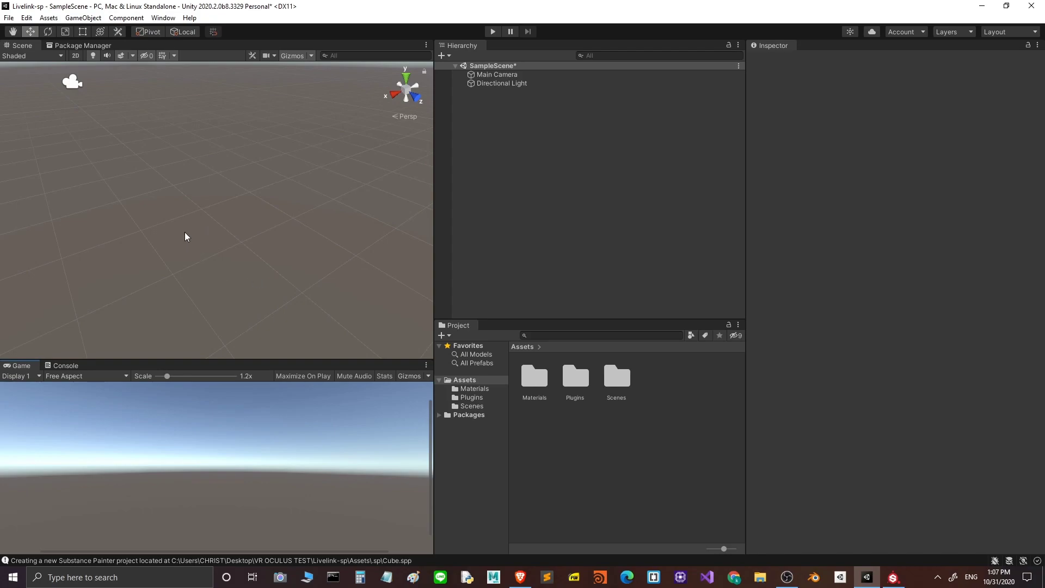
Import the custom package unity_package/SPLink.unitypackage into the project's Assets.
click(48, 18)
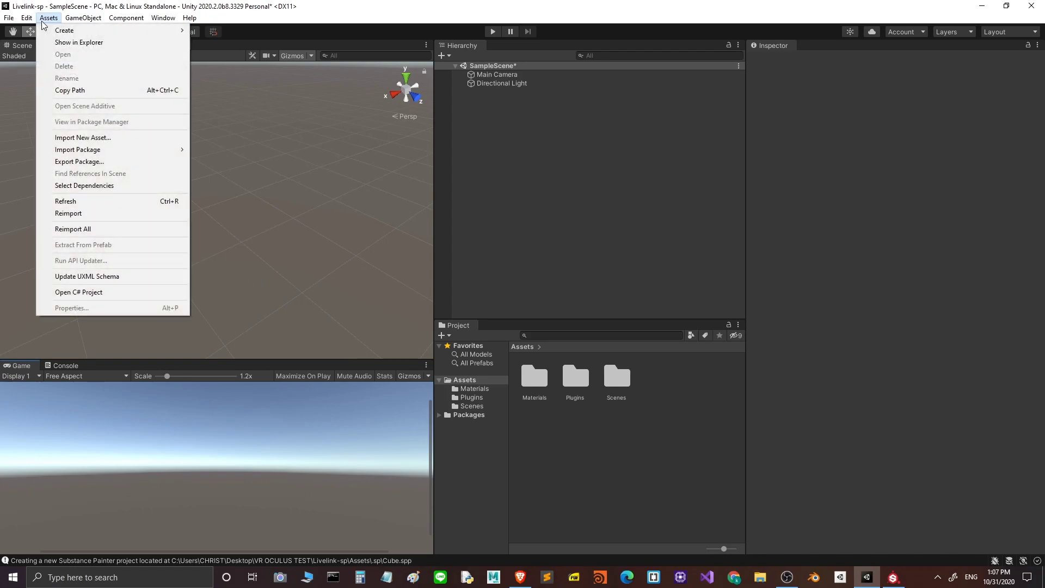
mouse_move(89, 150)
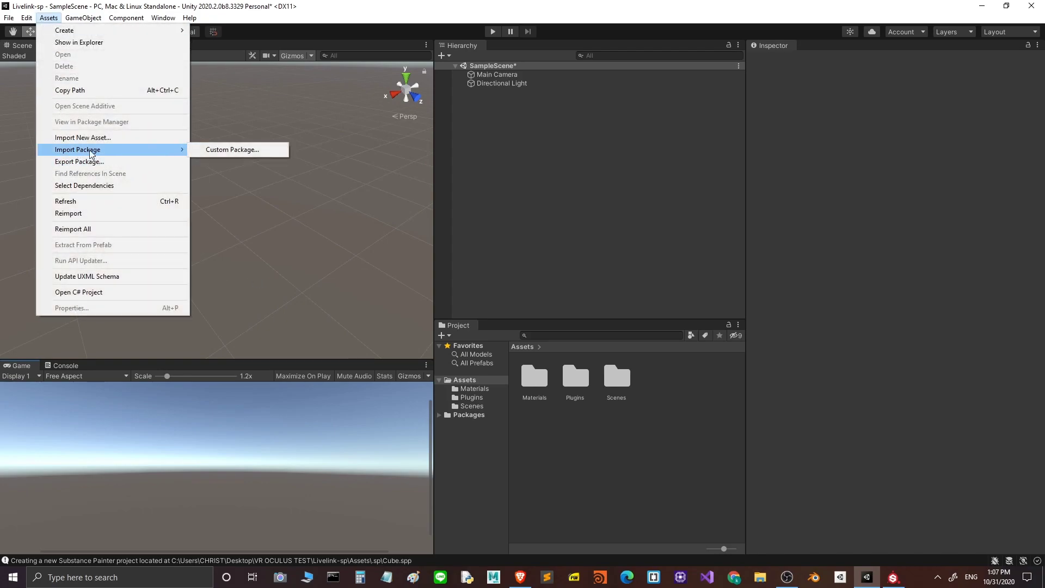
click(231, 151)
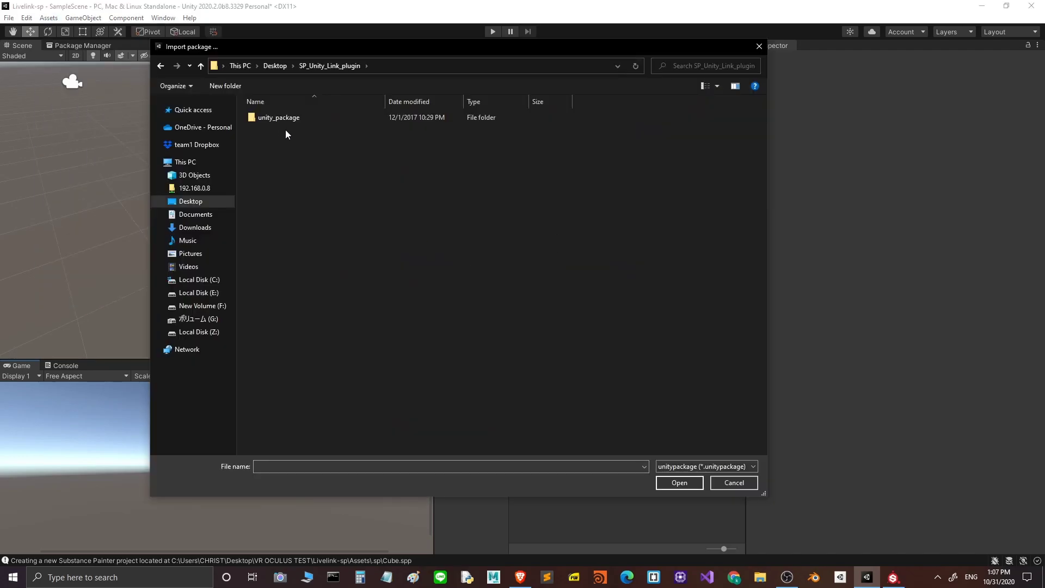
double_click(260, 118)
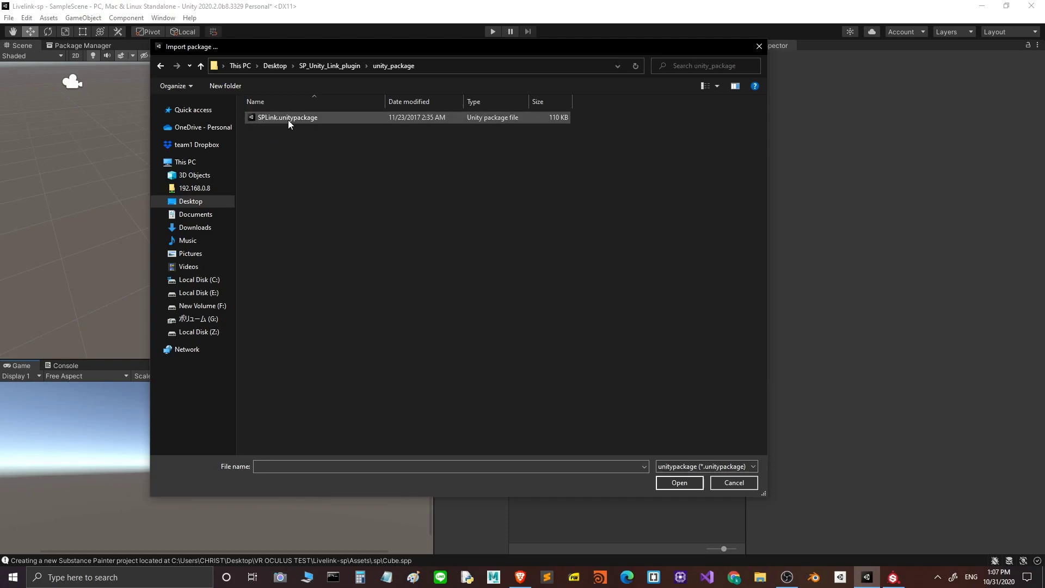
click(286, 119)
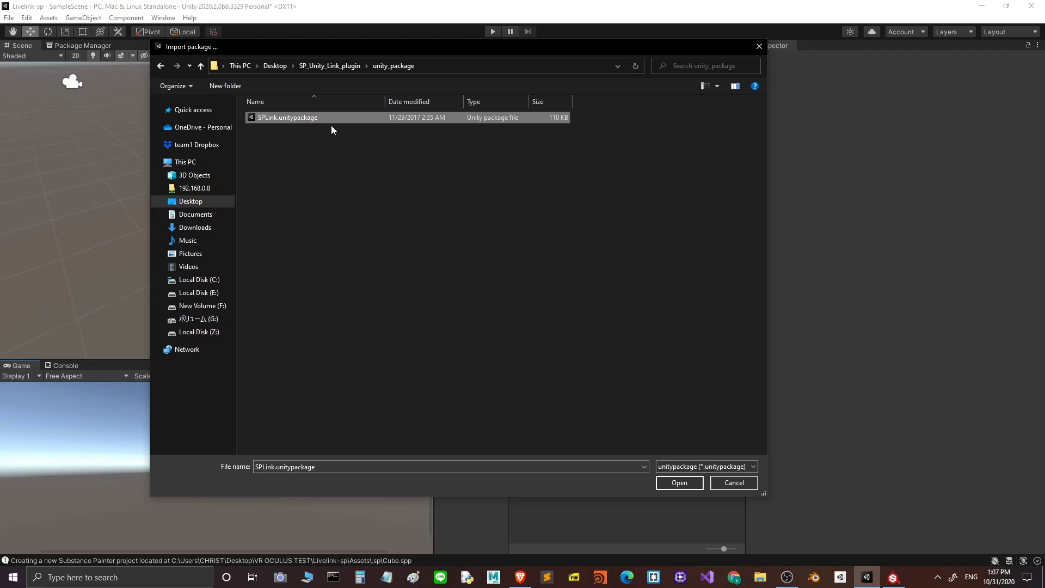
click(671, 484)
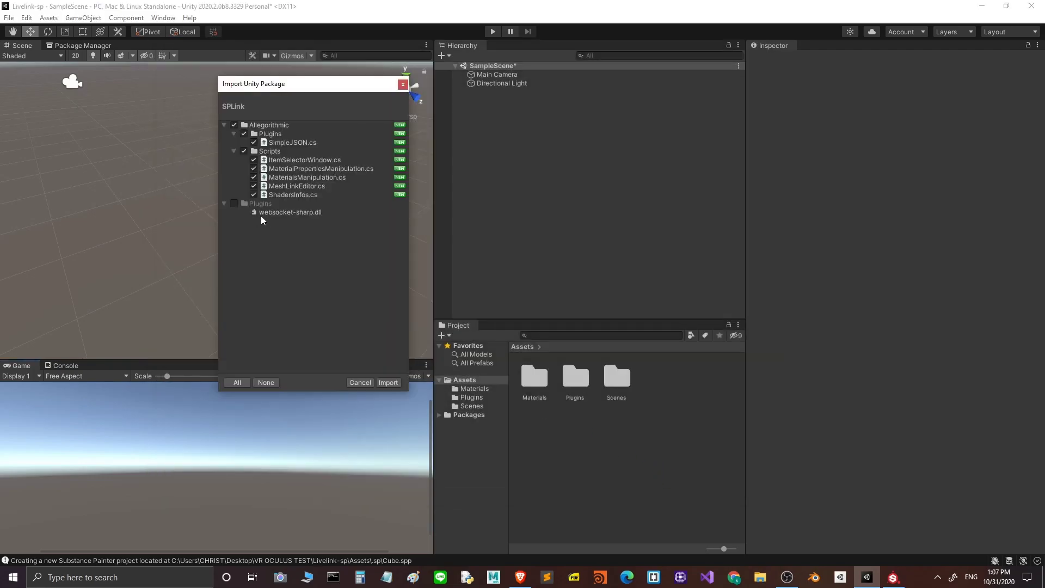
drag(305, 85, 331, 122)
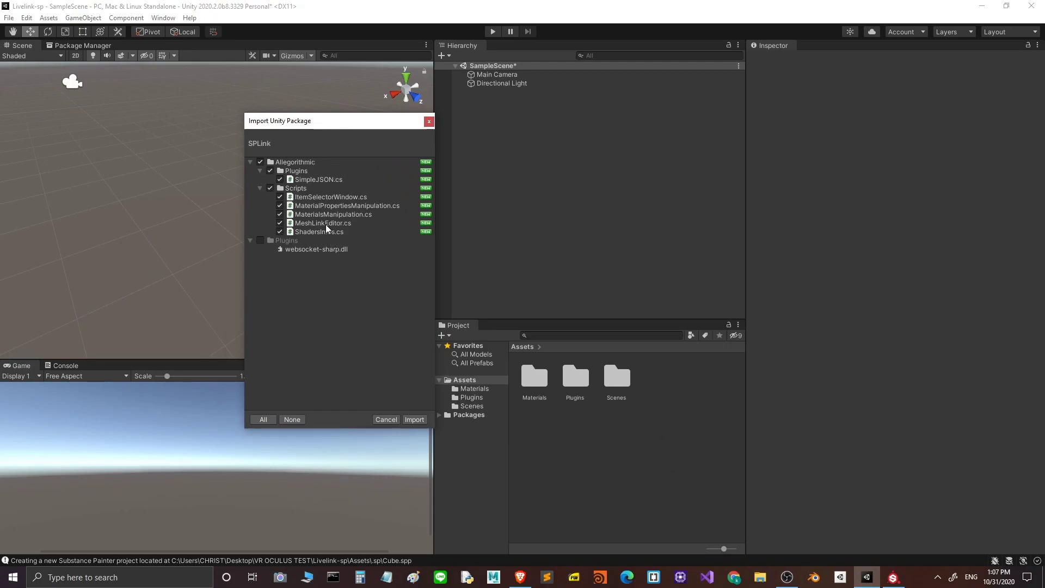
click(414, 420)
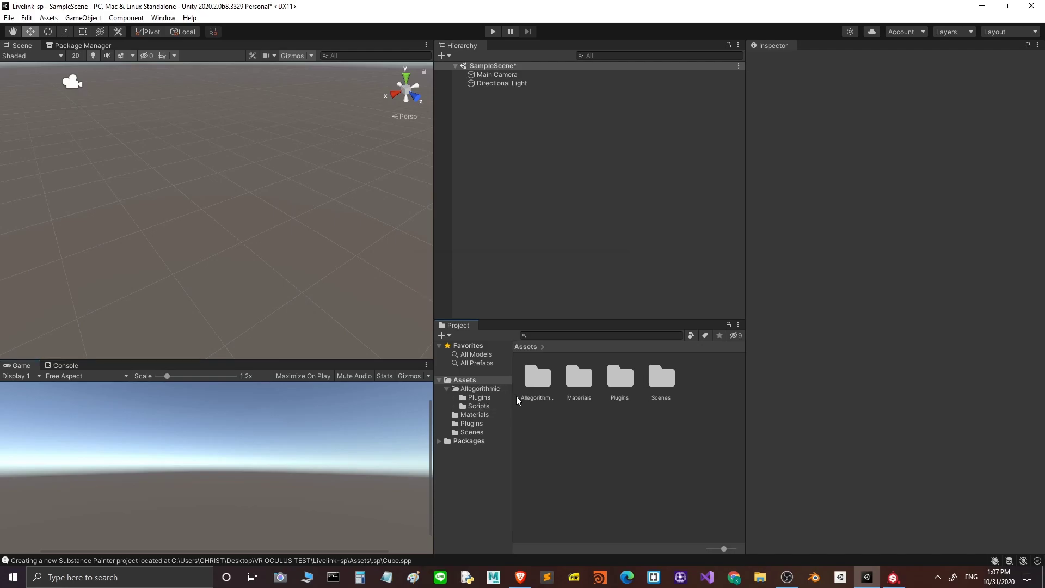
drag(508, 396, 528, 398)
Open ShadersInfos.cs from Assets/Allegorithmic/Scripts in Visual Studio.
click(479, 406)
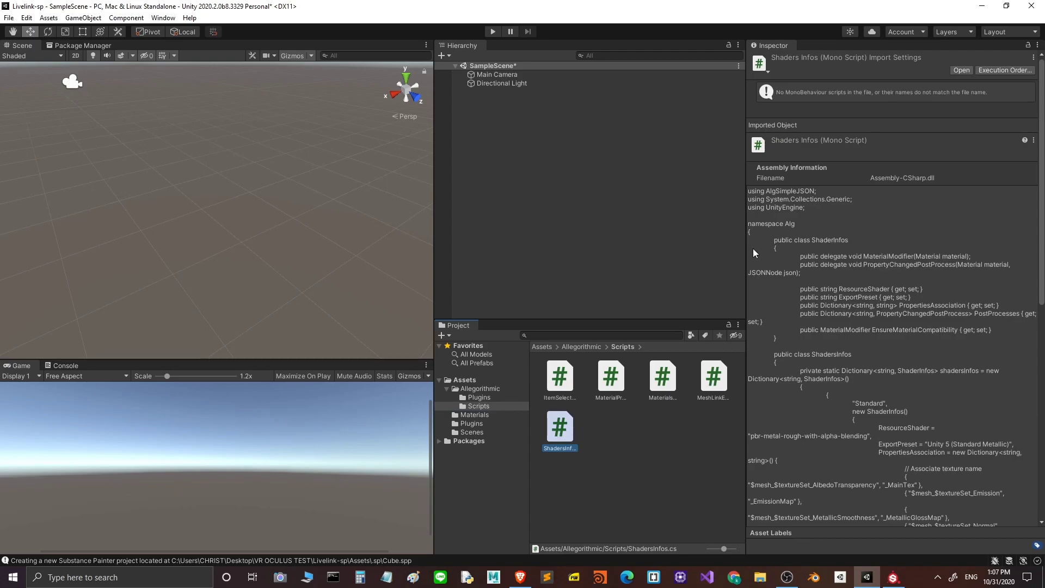
drag(746, 248, 656, 252)
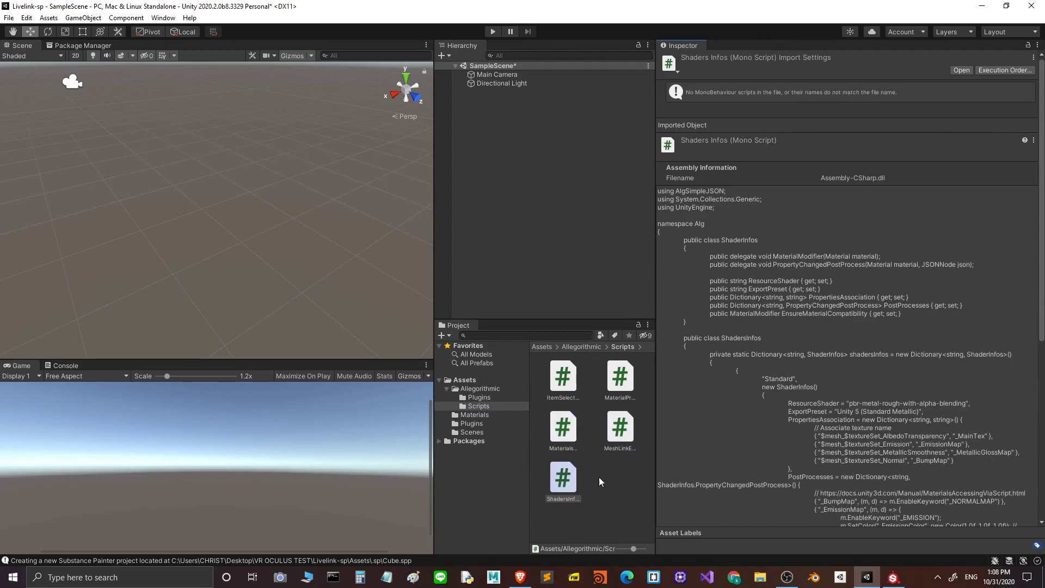
scroll(755, 339, down, 10)
double_click(570, 485)
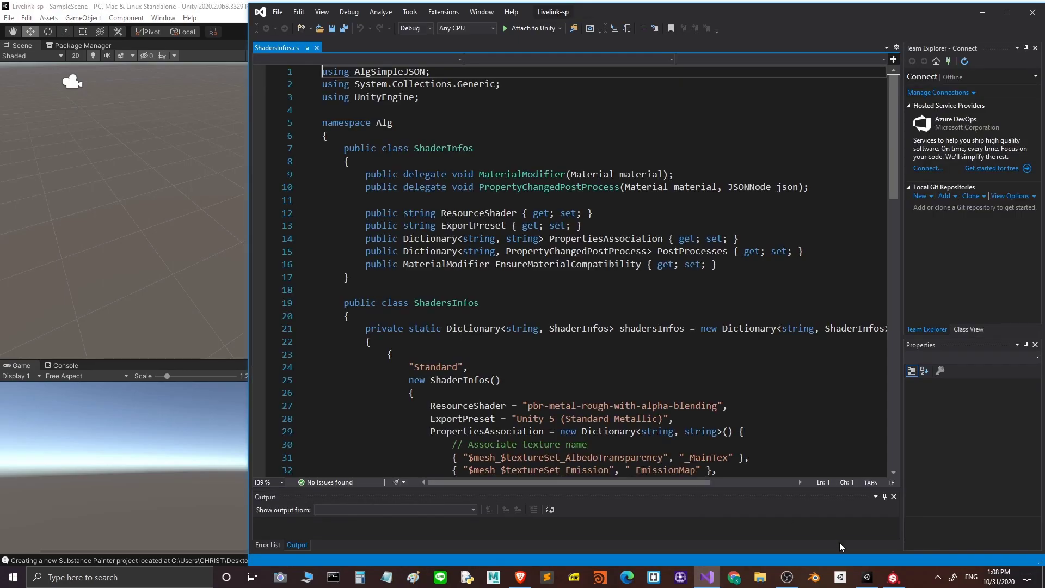
Close Substance Painter from its taskbar icon, discarding unsaved changes.
mouse_move(886, 581)
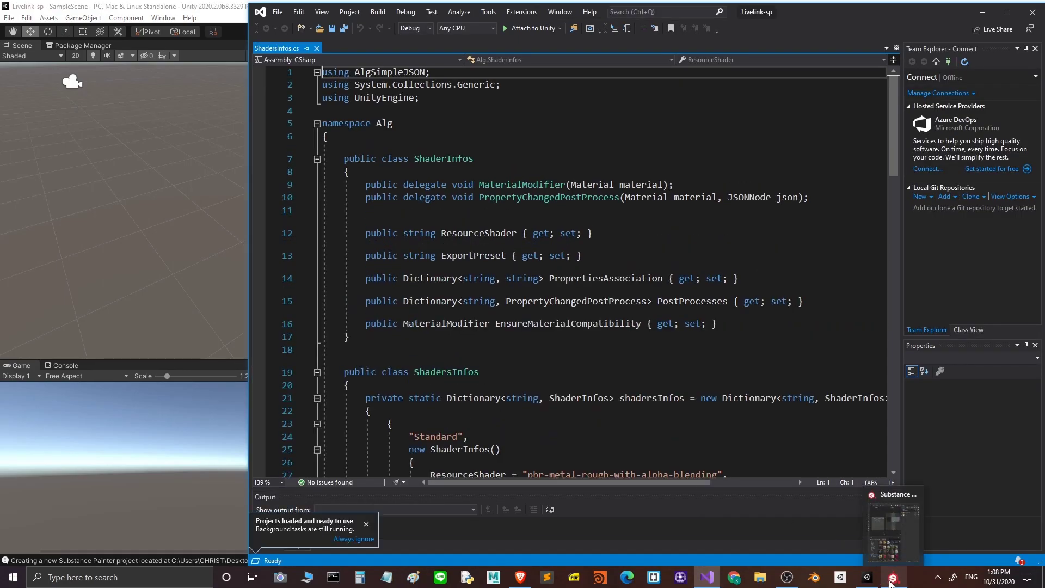
click(895, 580)
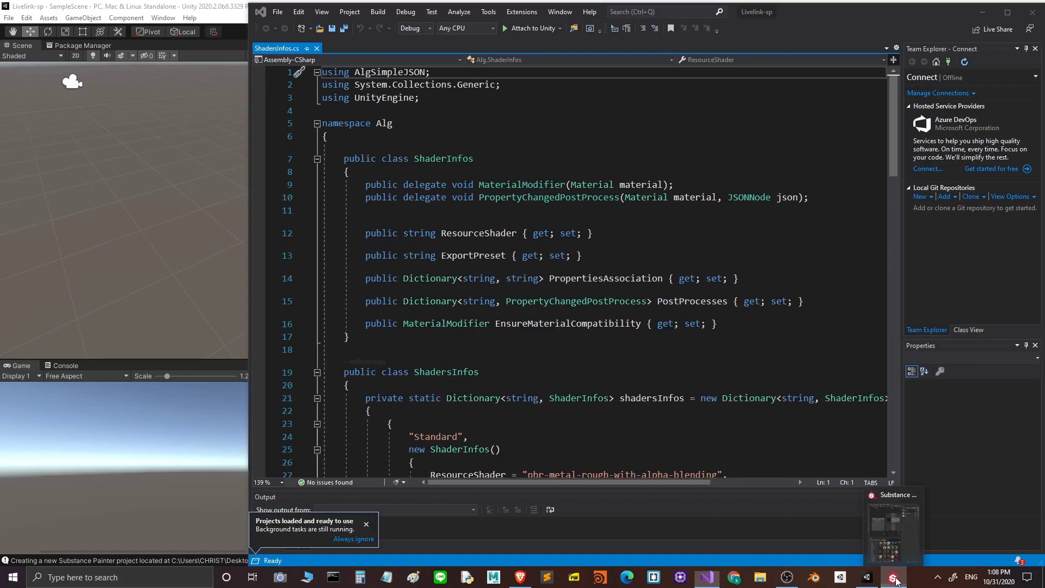
right_click(896, 581)
click(872, 557)
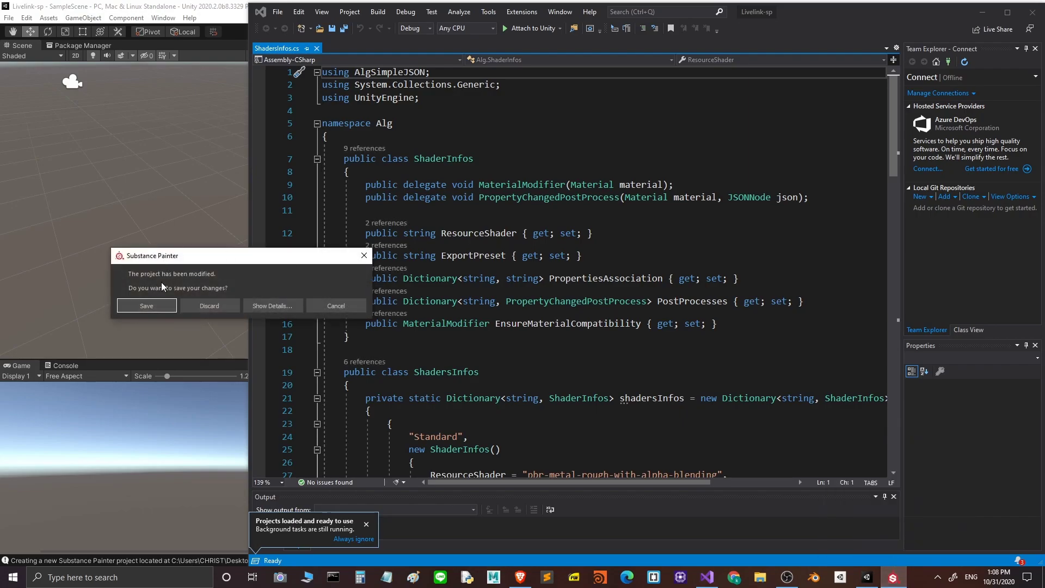
click(210, 305)
Relaunch Substance Painter through Windows search with 'subs', then return to Visual Studio.
click(120, 580)
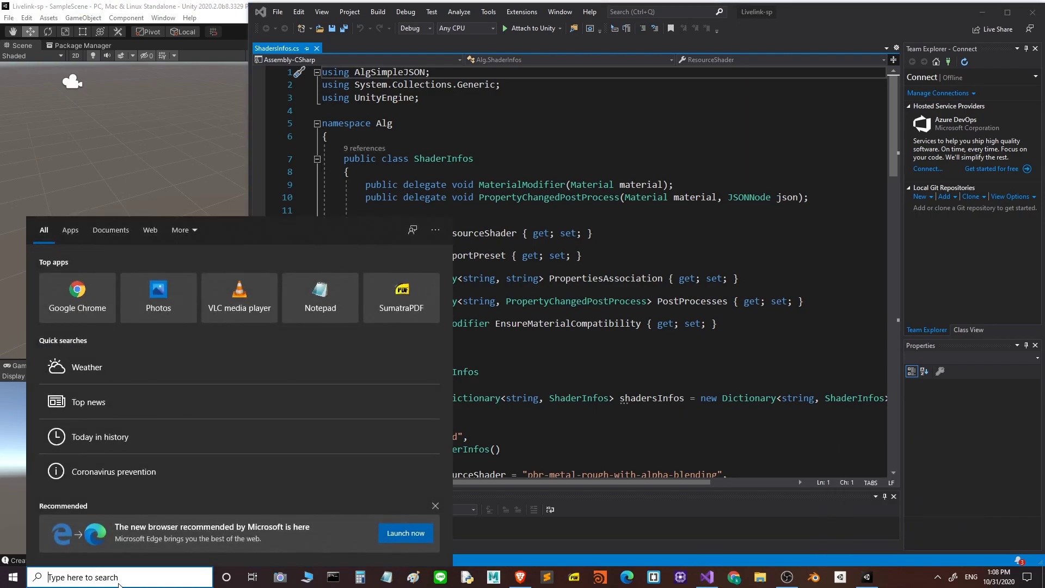
text(subs)
key(Return)
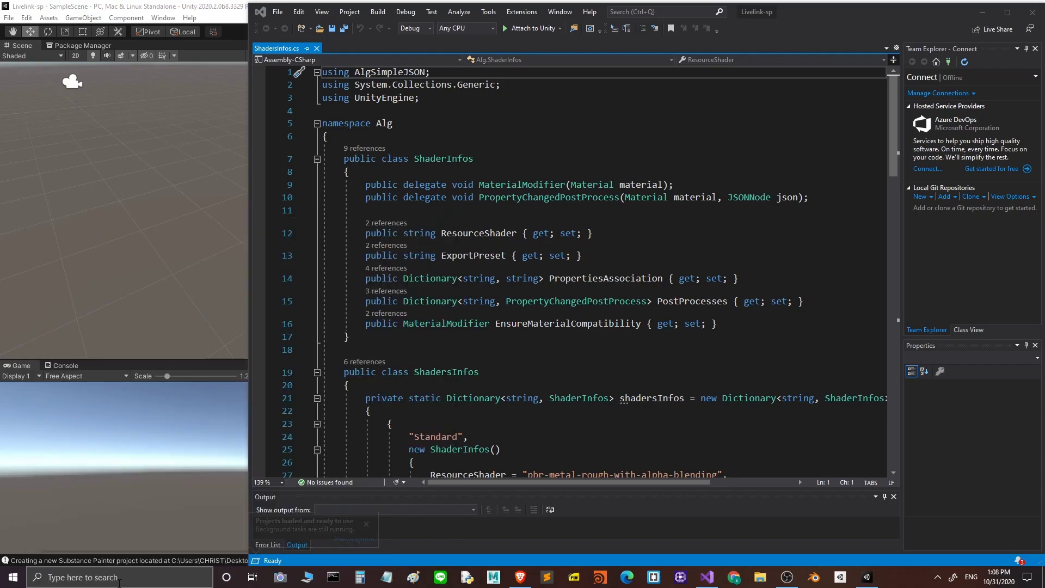
click(769, 18)
Scroll ShadersInfos.cs down to the ExportPreset value on line 28.
drag(249, 74, 415, 73)
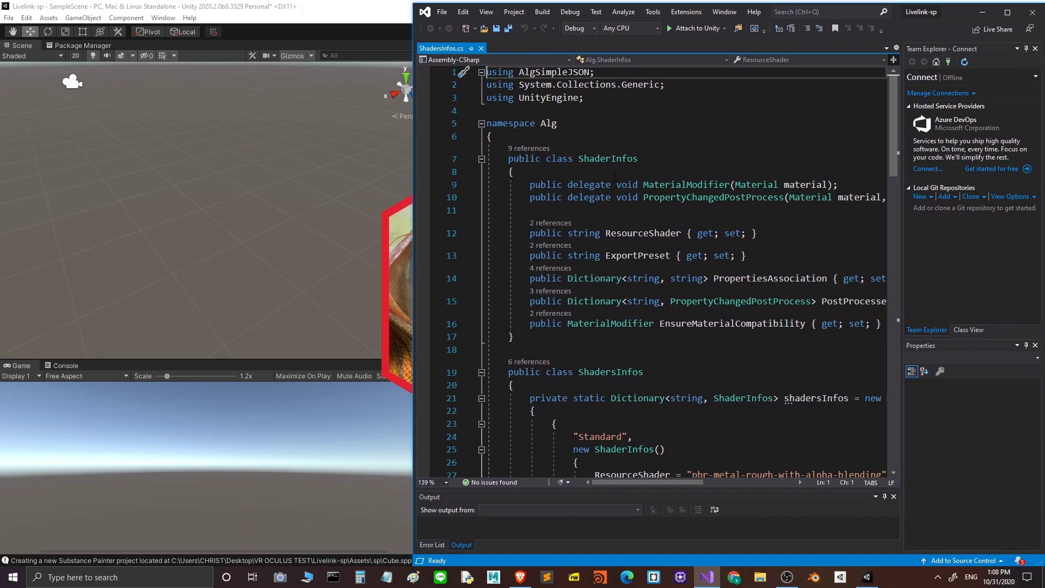
scroll(652, 256, down, 3)
scroll(659, 302, down, 3)
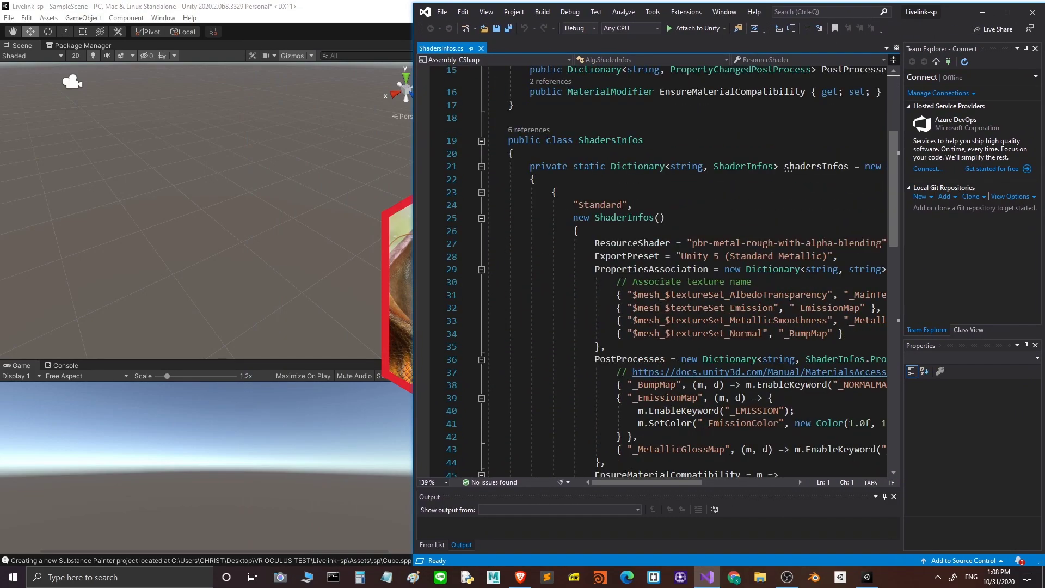
drag(630, 482, 655, 483)
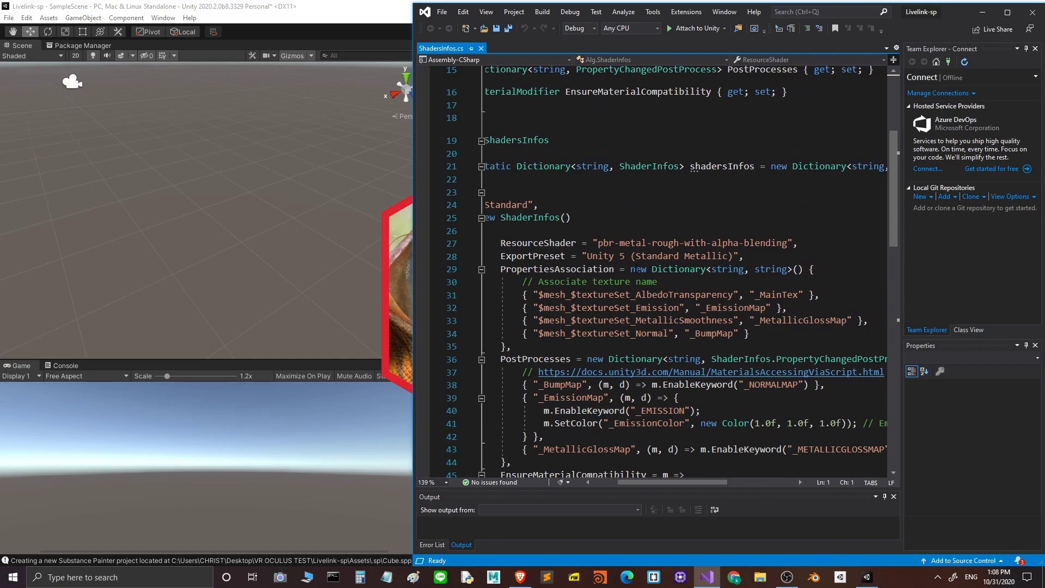
scroll(672, 274, down, 1)
click(731, 218)
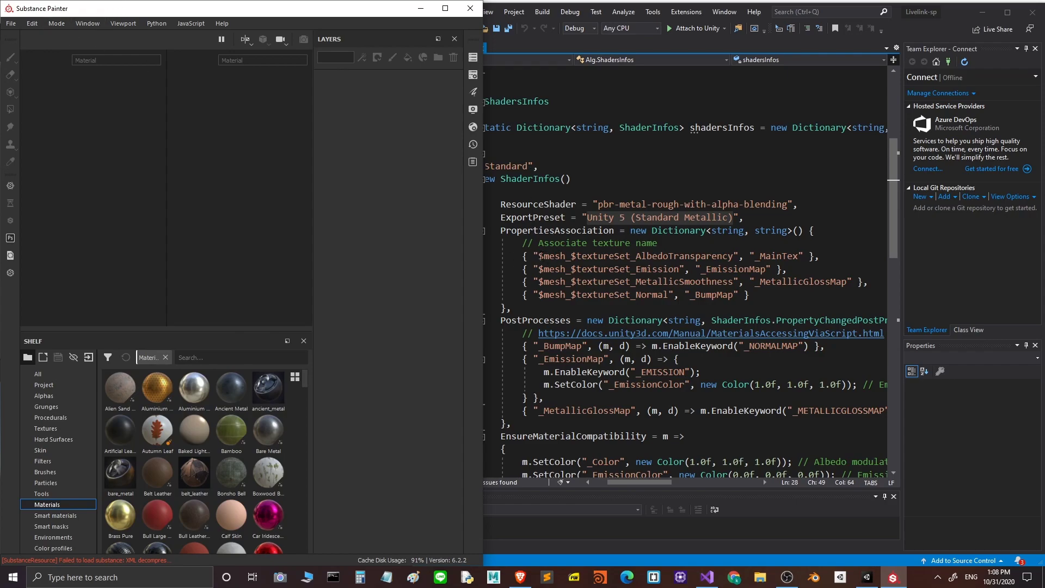
Select the albedo, emission, metallic-smoothness and normal entries on lines 31–34, then minimise Visual Studio.
drag(540, 256, 733, 256)
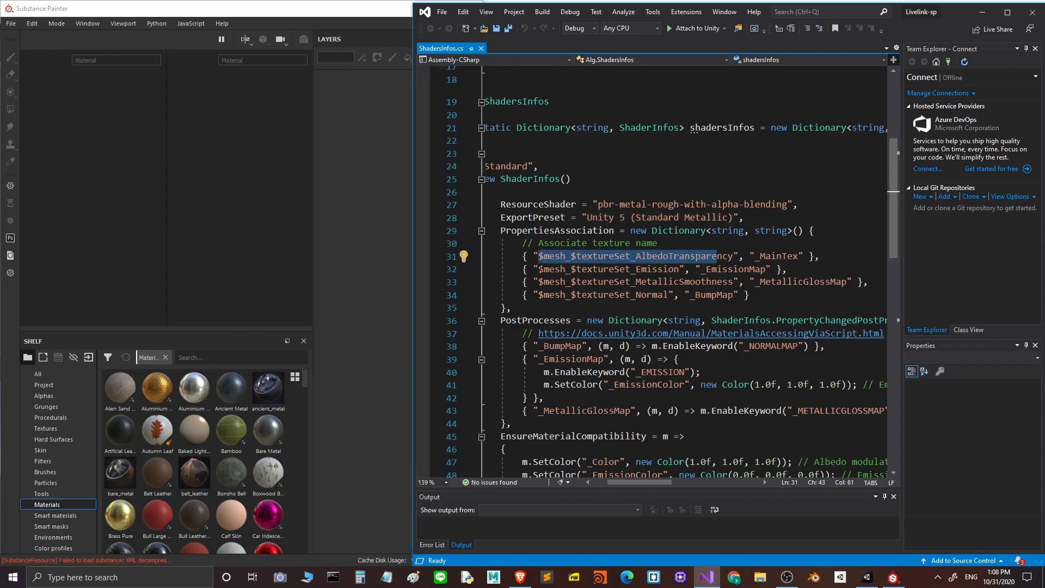
drag(539, 269, 750, 269)
drag(539, 281, 733, 282)
drag(539, 295, 724, 295)
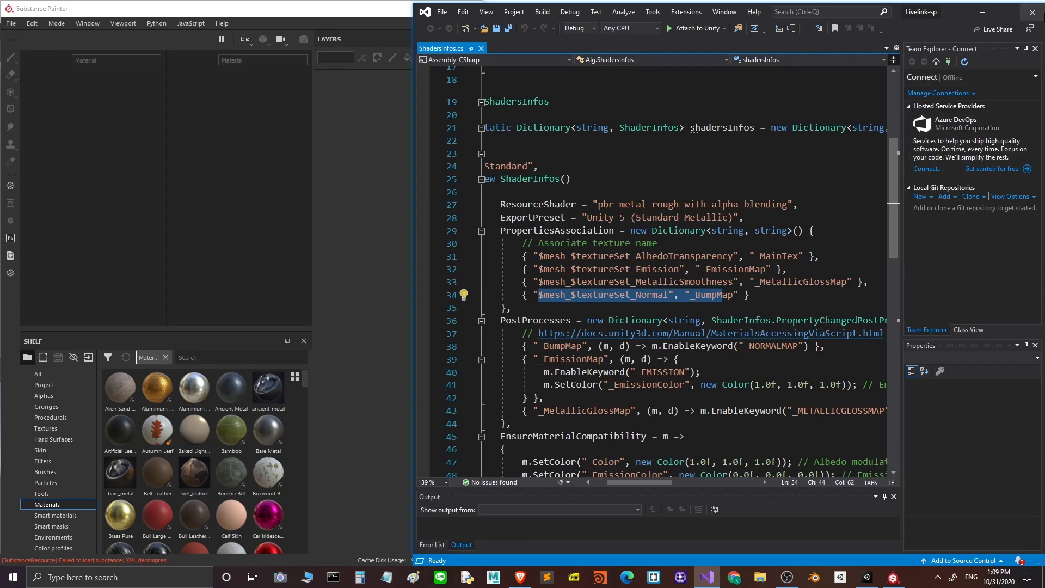
click(983, 12)
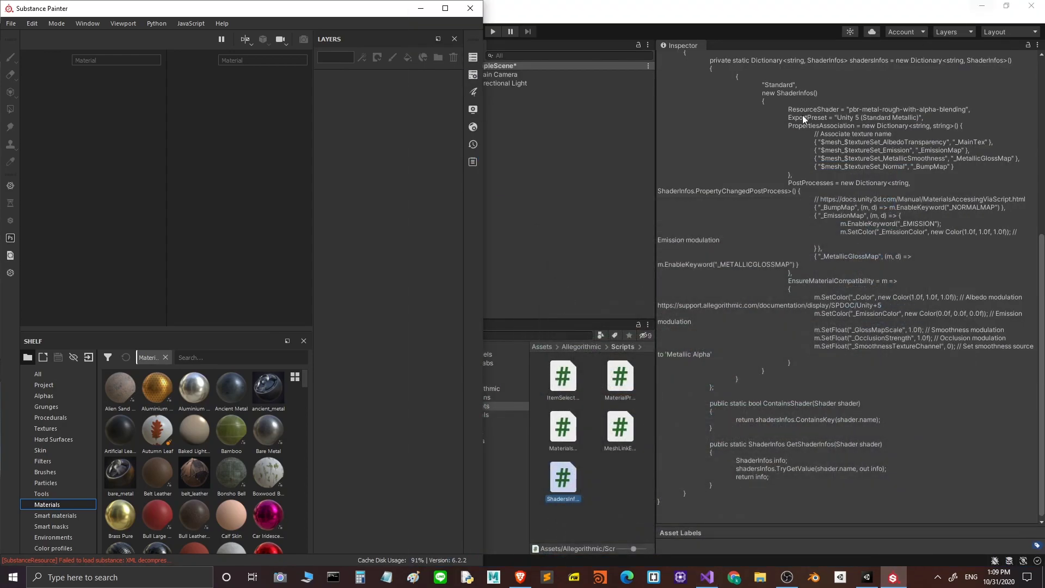
Create a new folder named FBX under Assets.
click(599, 185)
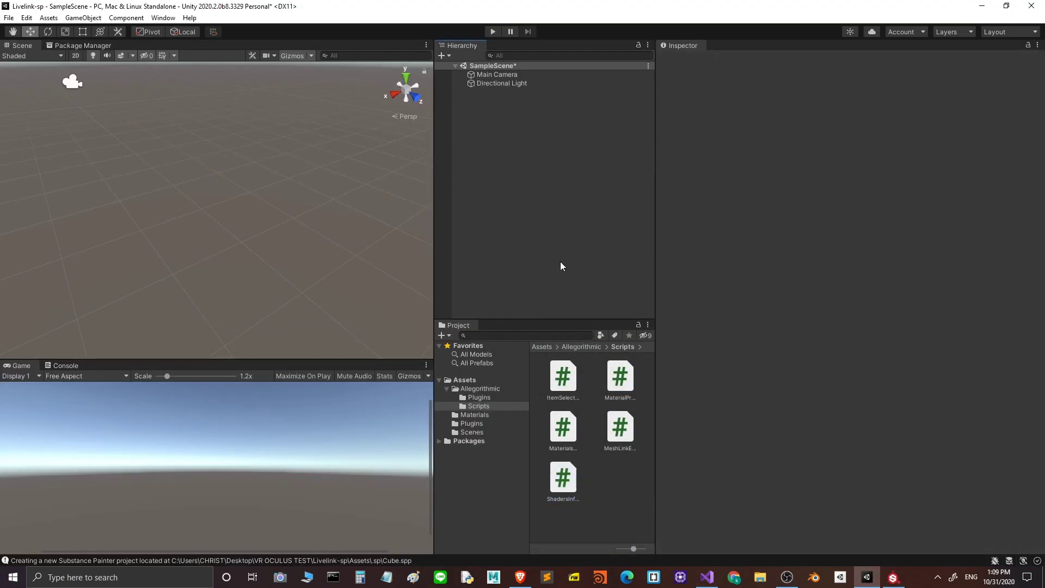
click(467, 382)
right_click(468, 381)
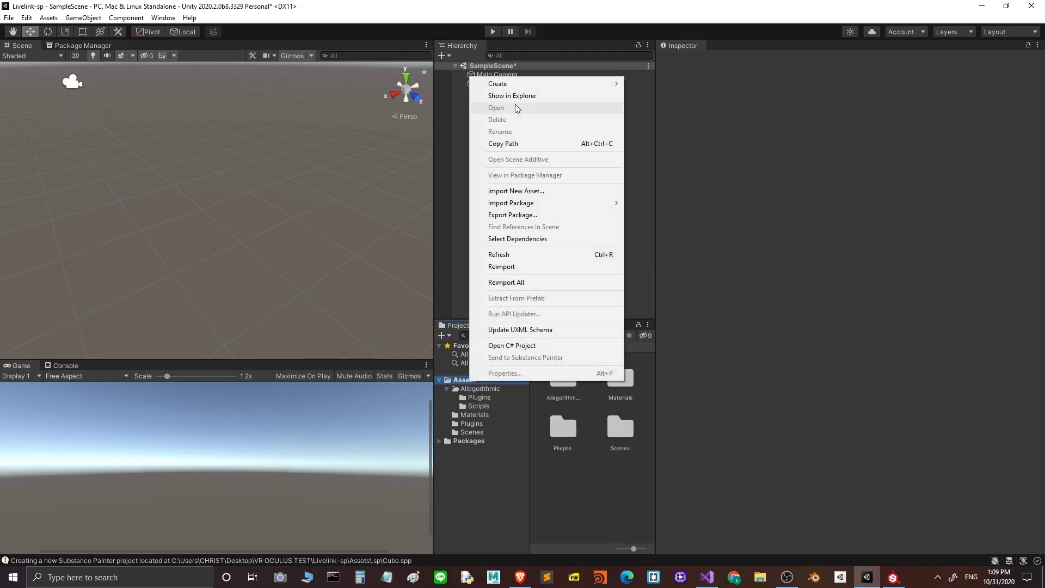
mouse_move(518, 85)
click(686, 84)
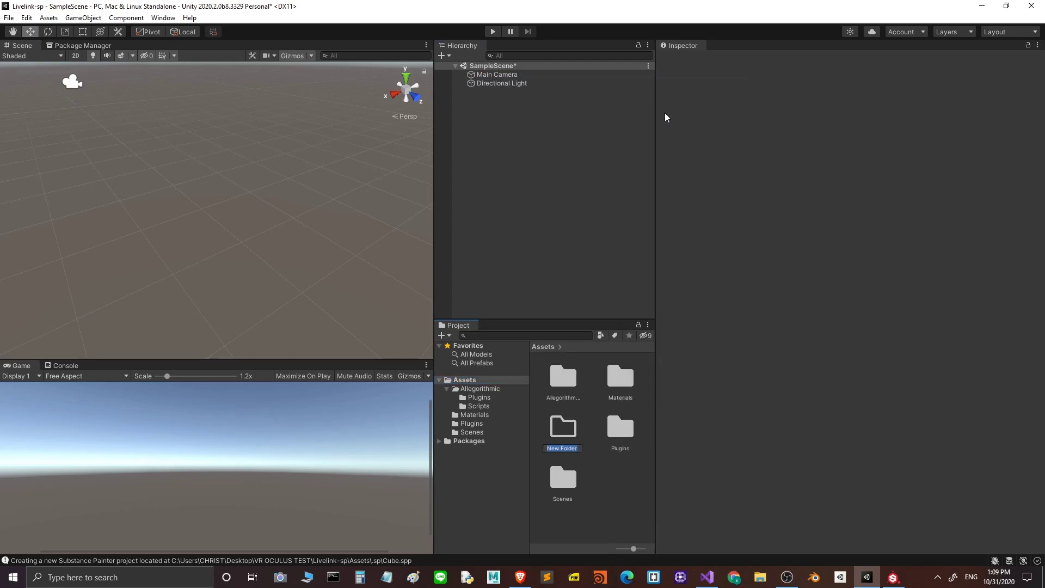
text(FBX)
key(Return)
Import the Cube.fbx model into the FBX folder via Import New Asset.
right_click(628, 385)
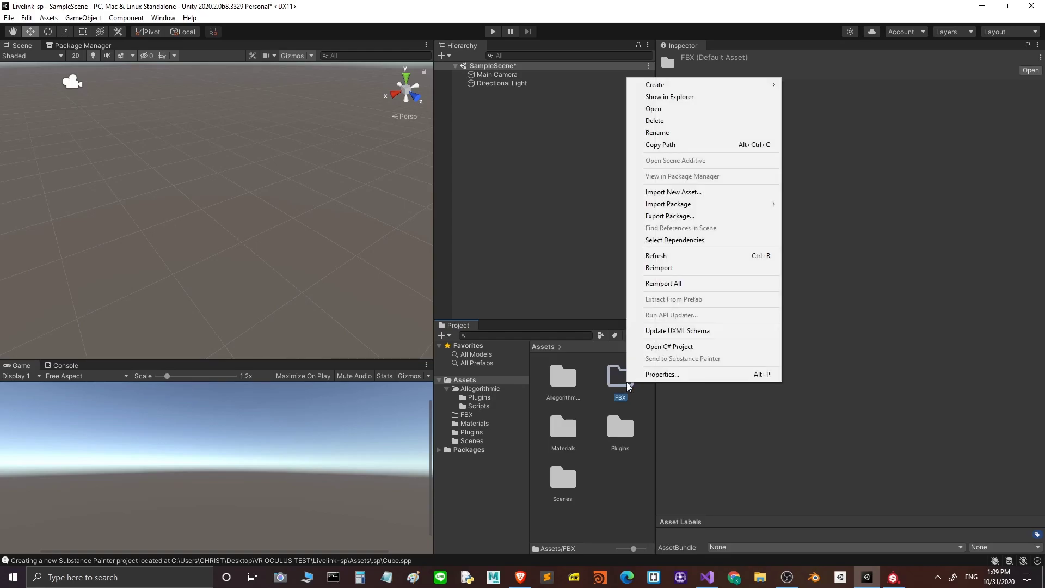
mouse_move(694, 84)
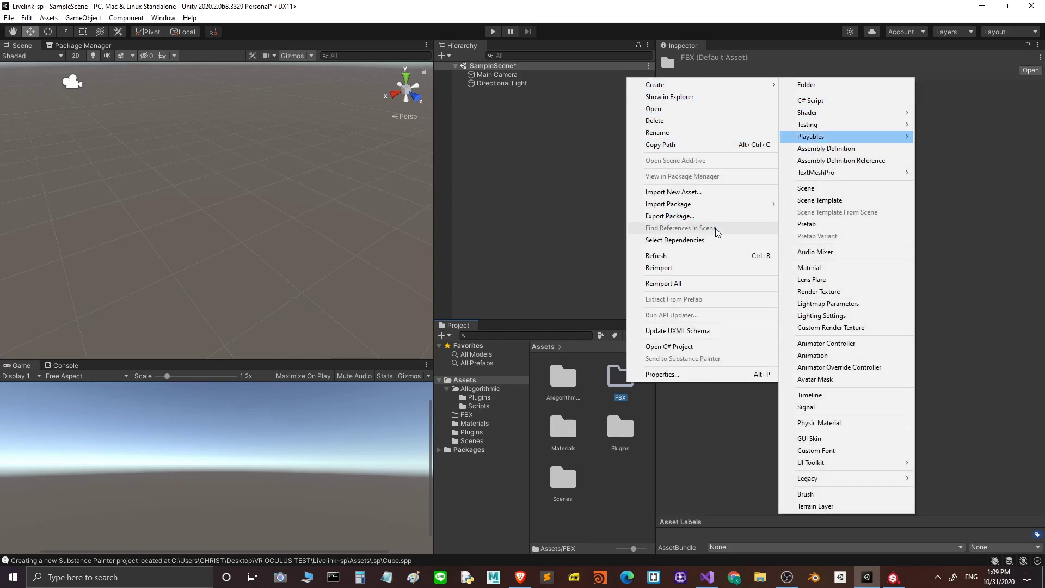
click(687, 191)
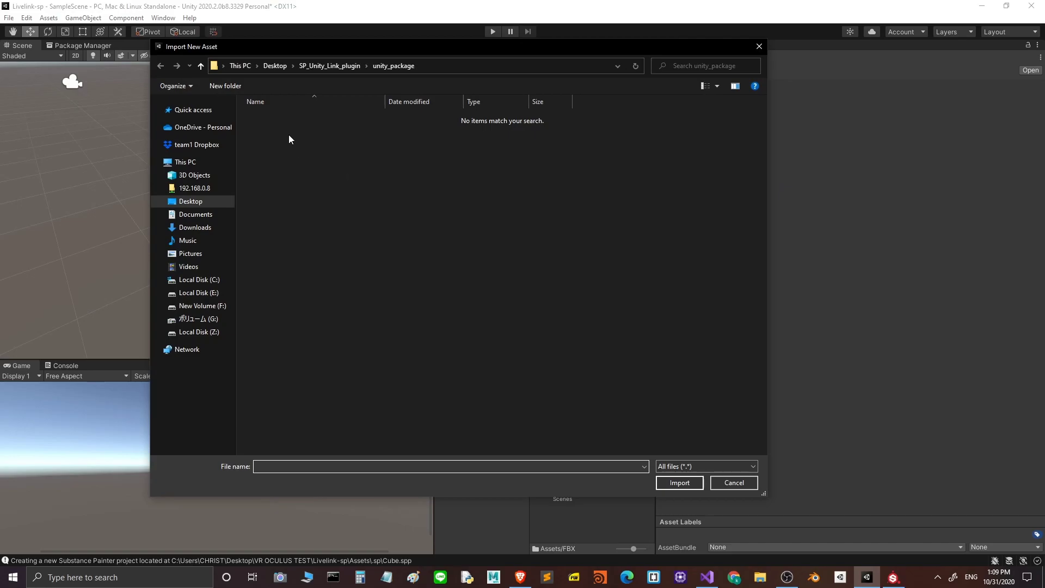
key(Escape)
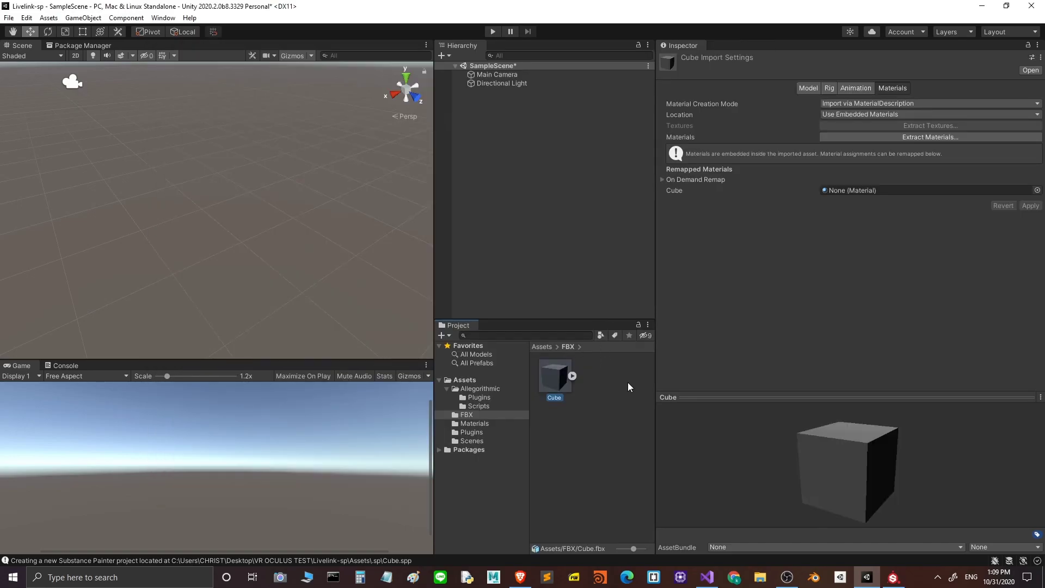
Set Cube's material Location to Use External Materials (Legacy) and apply.
click(575, 377)
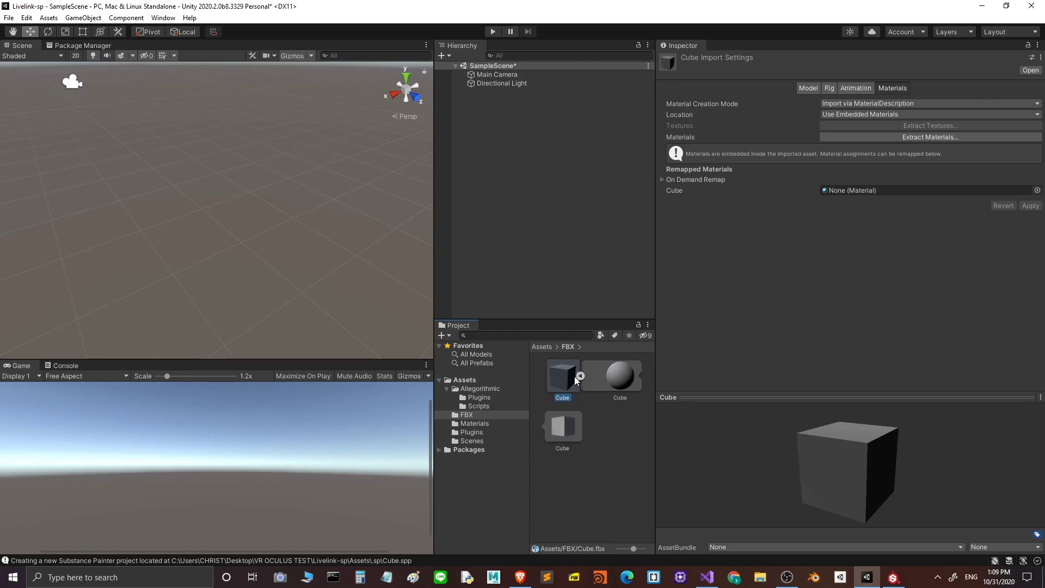
click(570, 376)
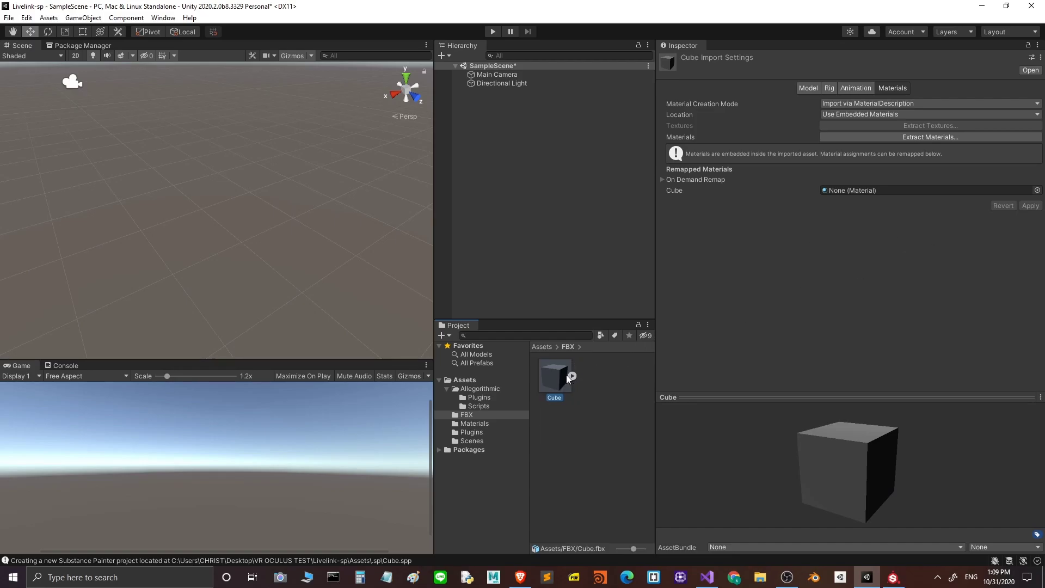
click(861, 114)
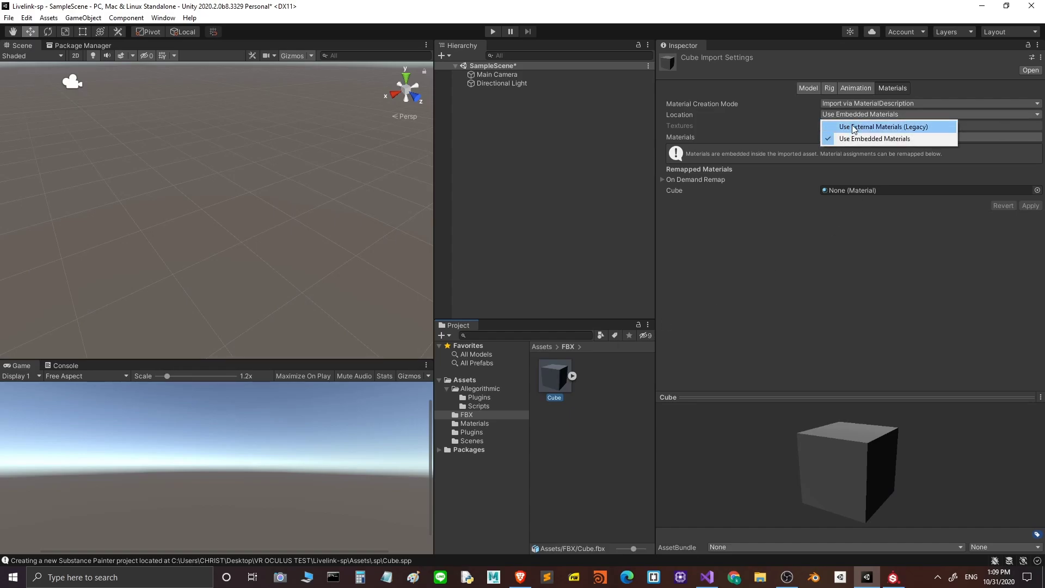
click(865, 127)
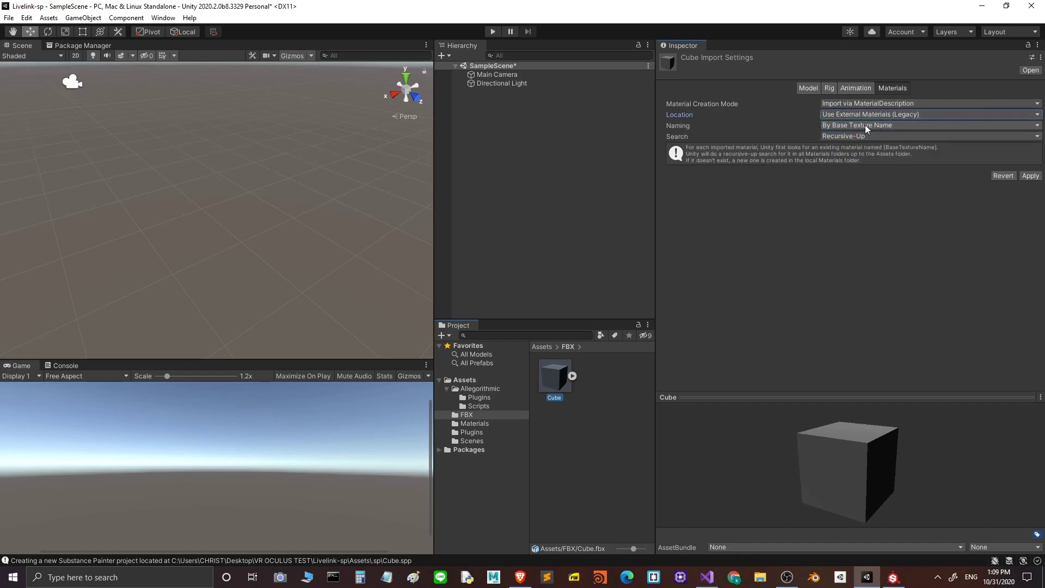
click(1030, 175)
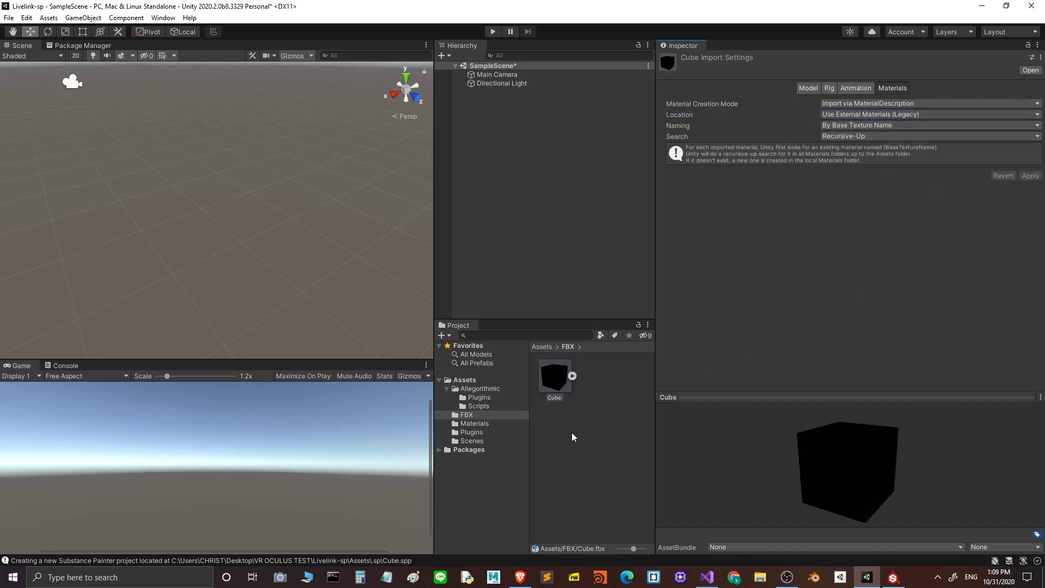
Send the Cube asset to Substance Painter and bring that window forward.
right_click(557, 380)
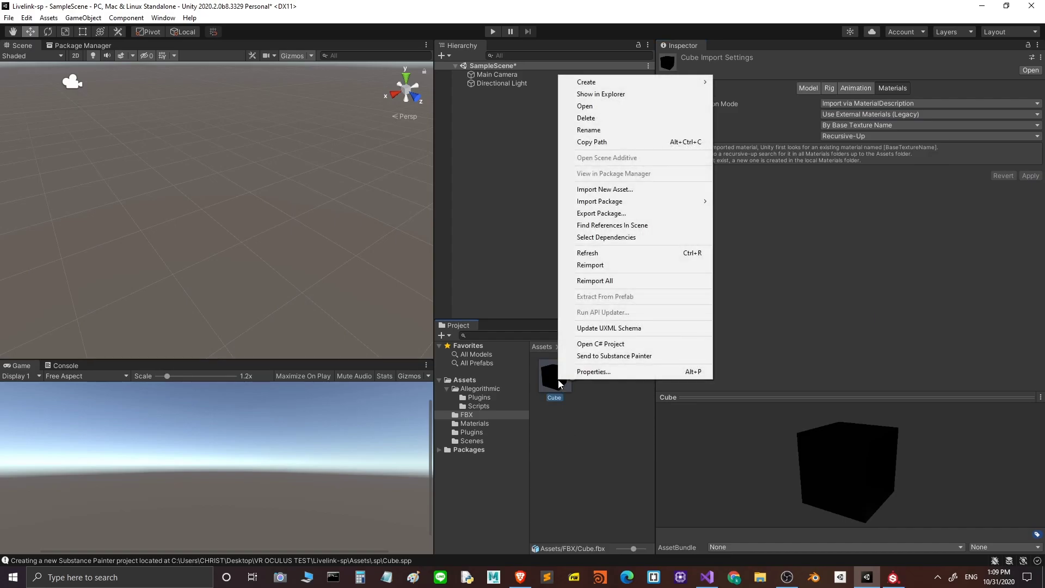
click(551, 385)
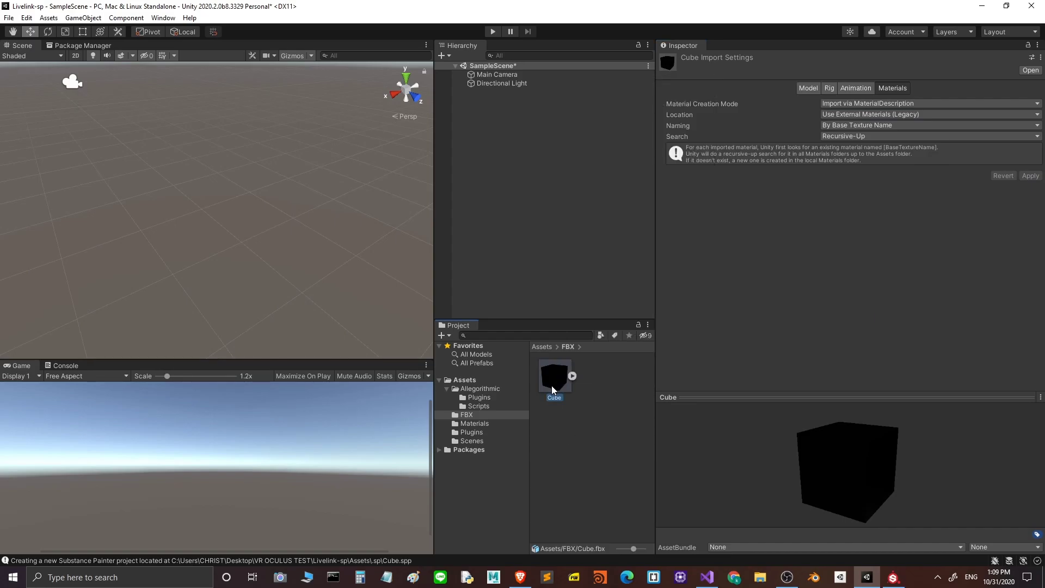
right_click(551, 387)
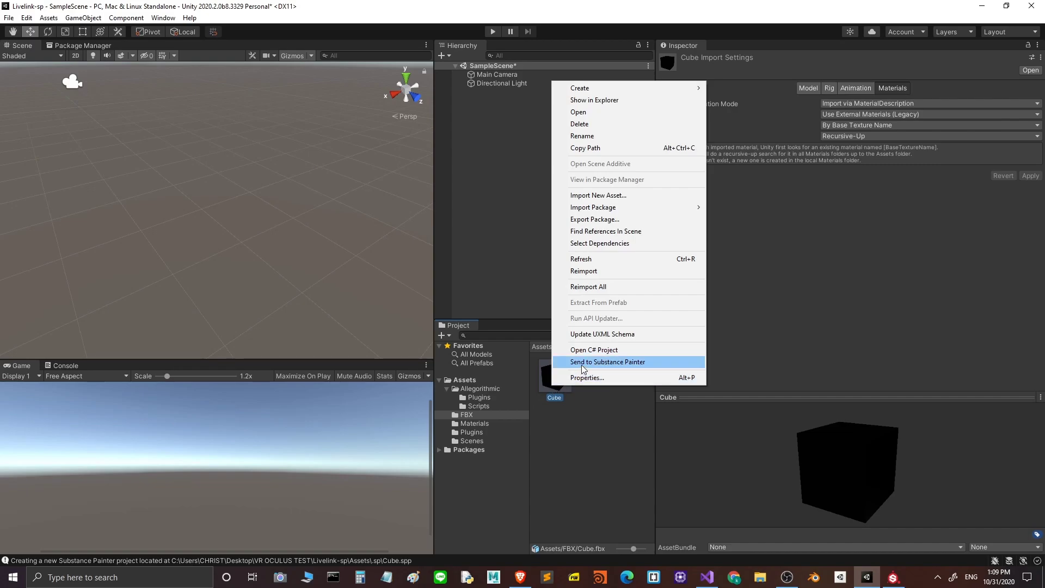
click(619, 360)
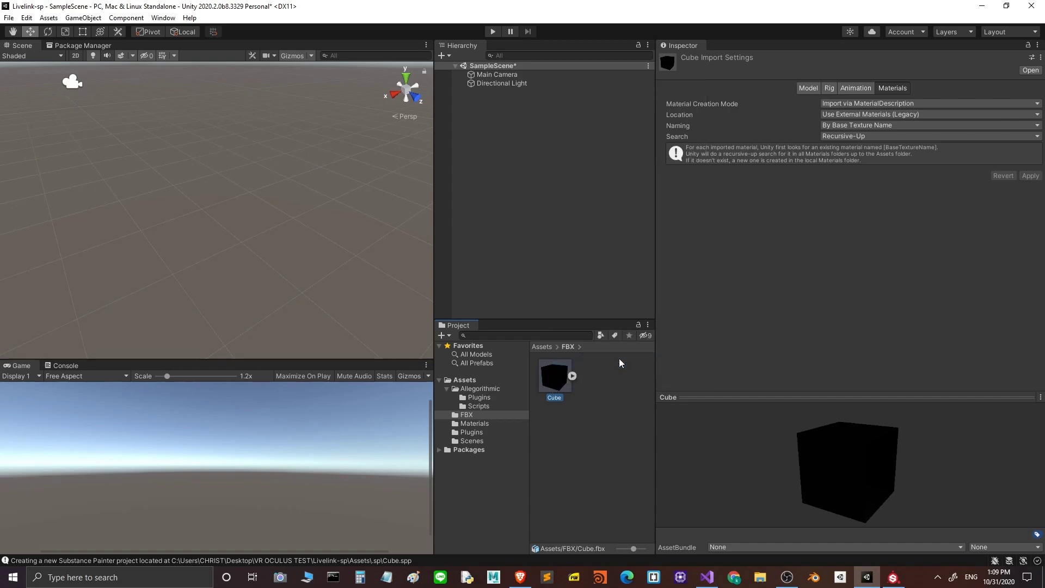
click(891, 581)
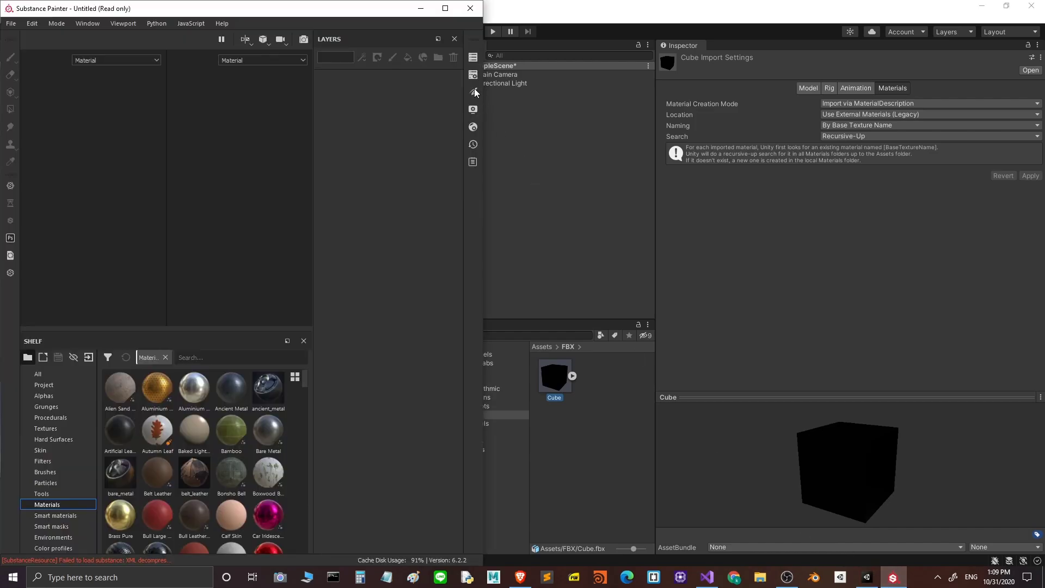
Maximise and then restore the Substance Painter window holding the loaded Cube project.
click(444, 12)
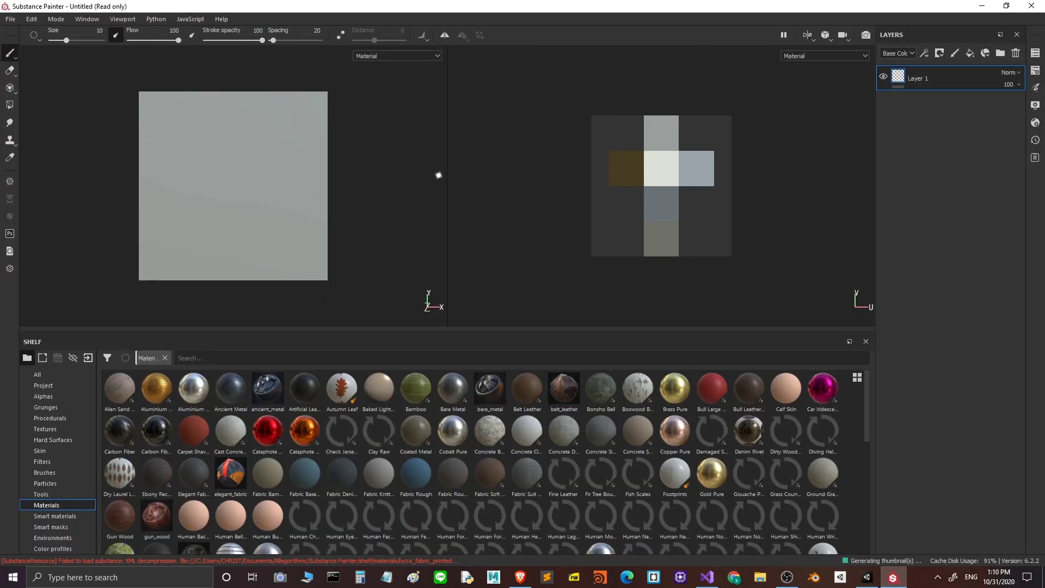
click(1014, 9)
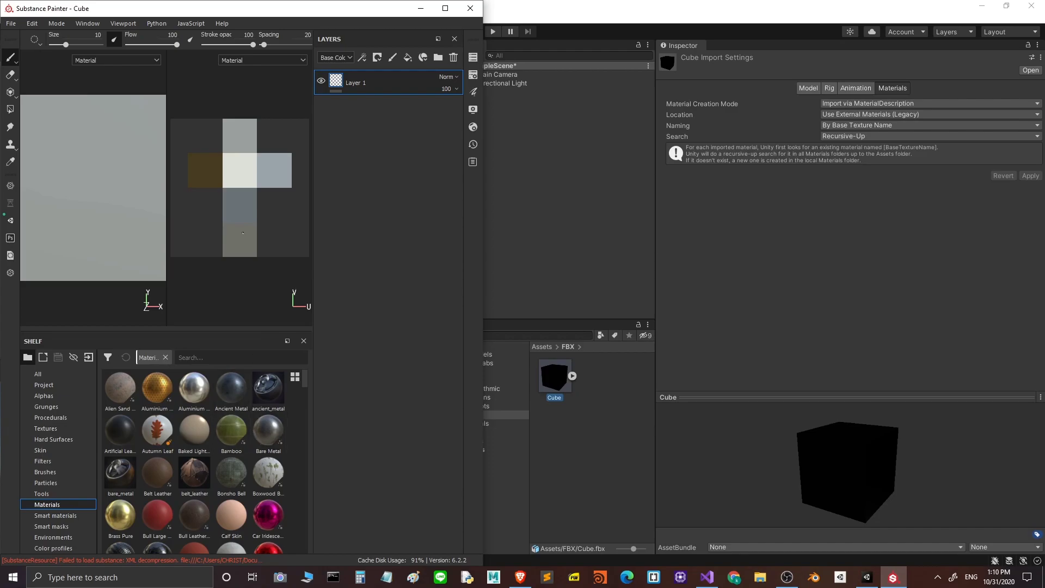
click(11, 23)
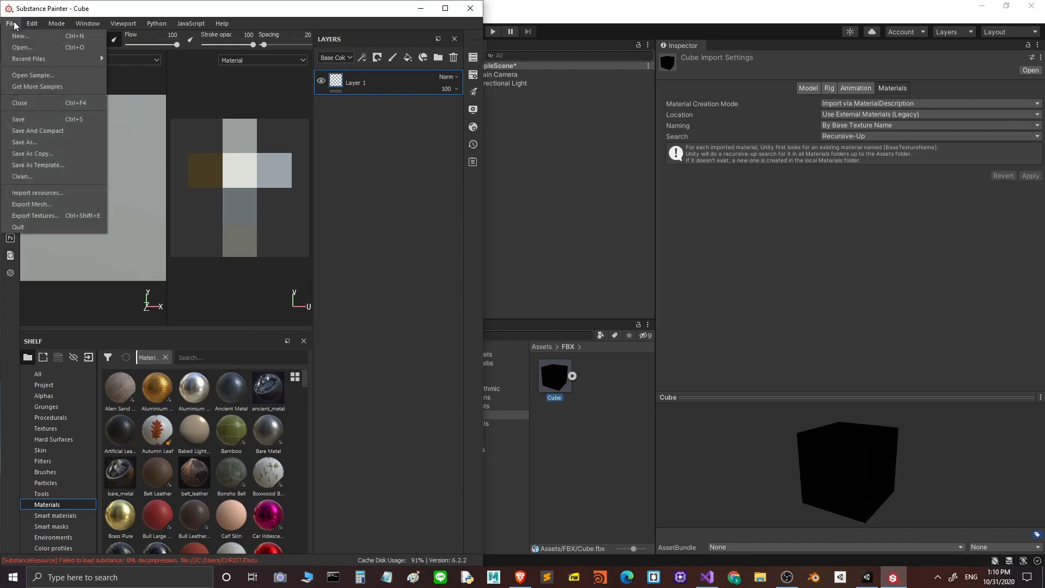
Open File > Export Textures on its Output Templates presets tab.
mouse_move(24, 24)
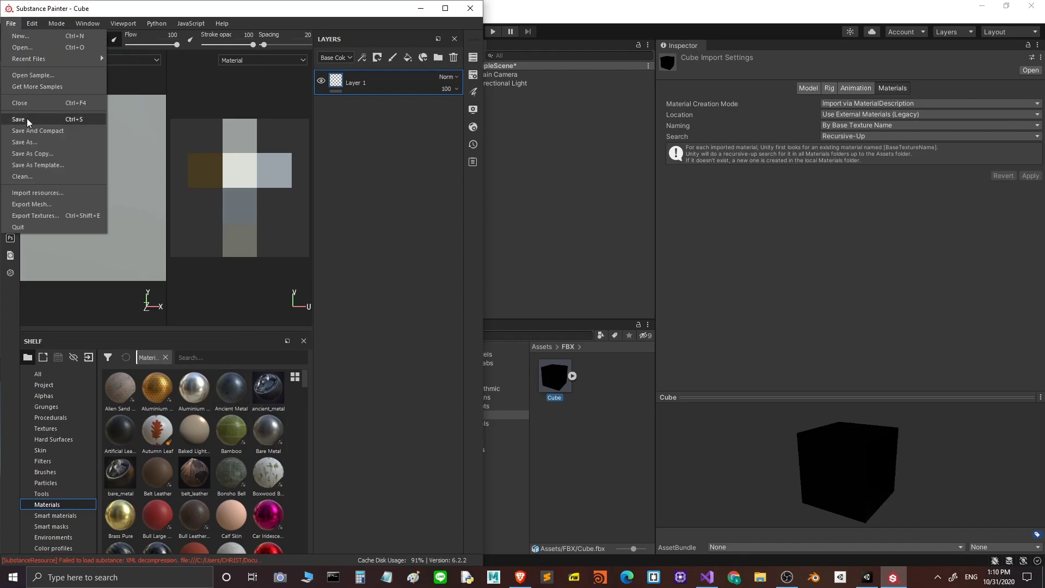
click(30, 223)
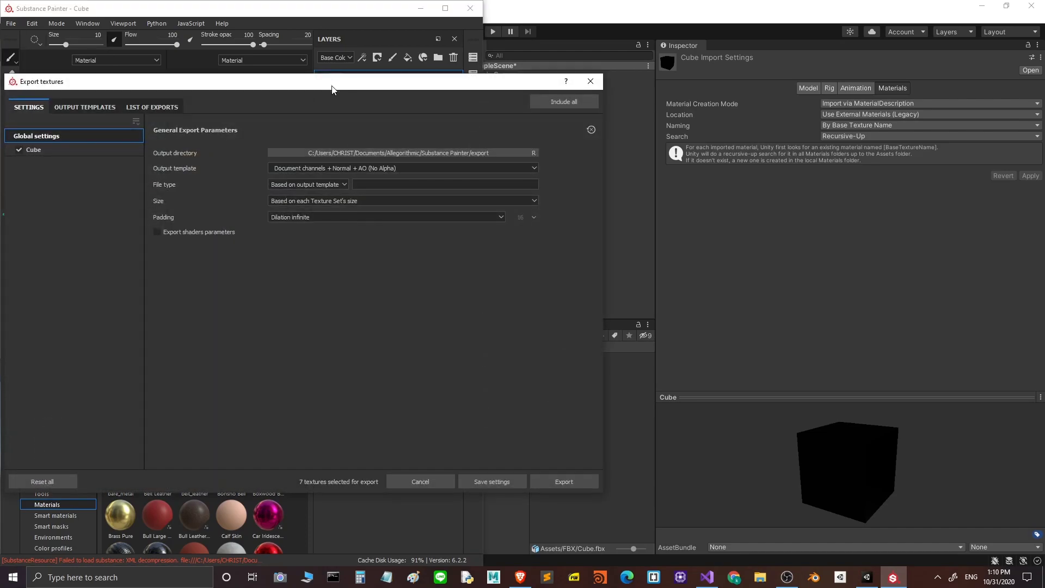
click(131, 113)
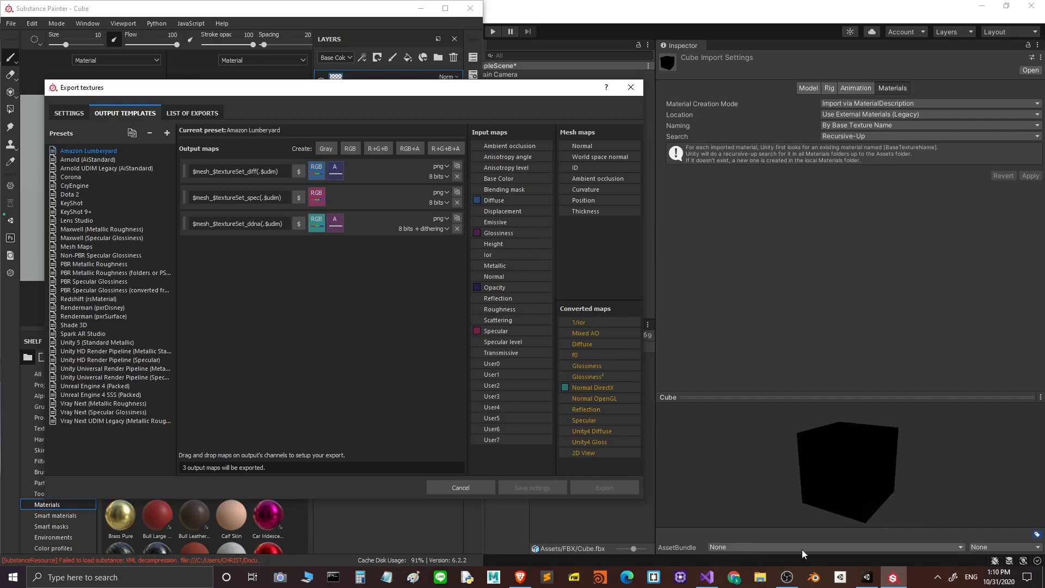
Highlight the Unity 5 (Standard Metallic) ExportPreset string in ShadersInfos.cs, then return to the export dialog.
click(707, 577)
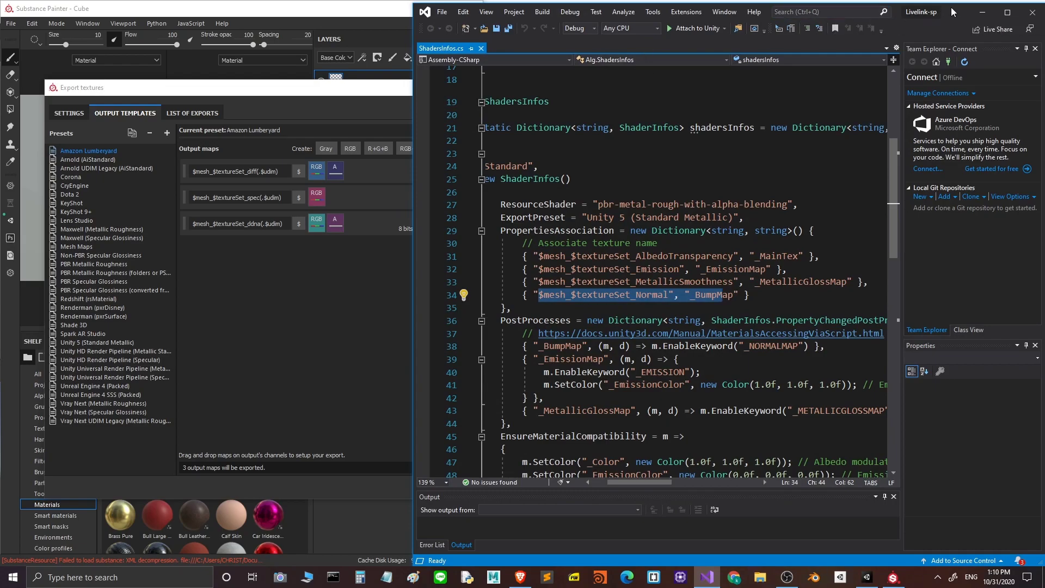
drag(952, 8, 852, 22)
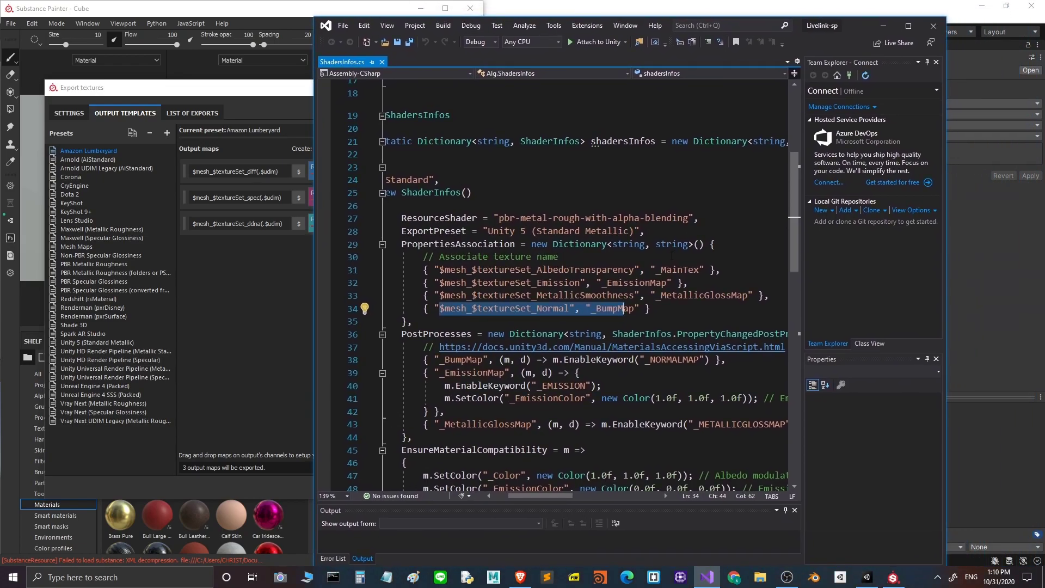
scroll(672, 256, down, 4)
scroll(601, 282, up, 4)
drag(488, 231, 635, 231)
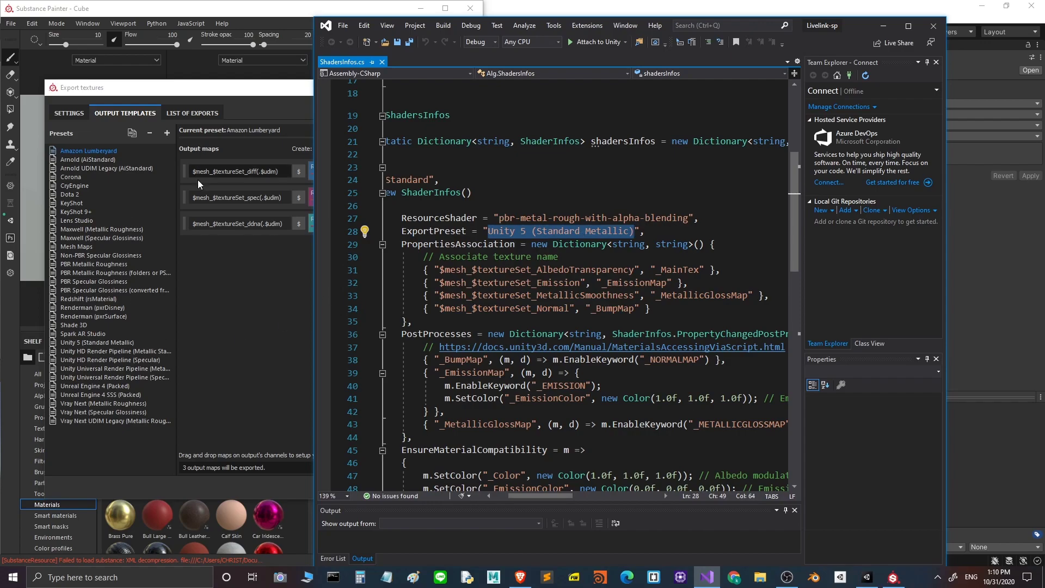
click(213, 93)
drag(388, 94, 385, 89)
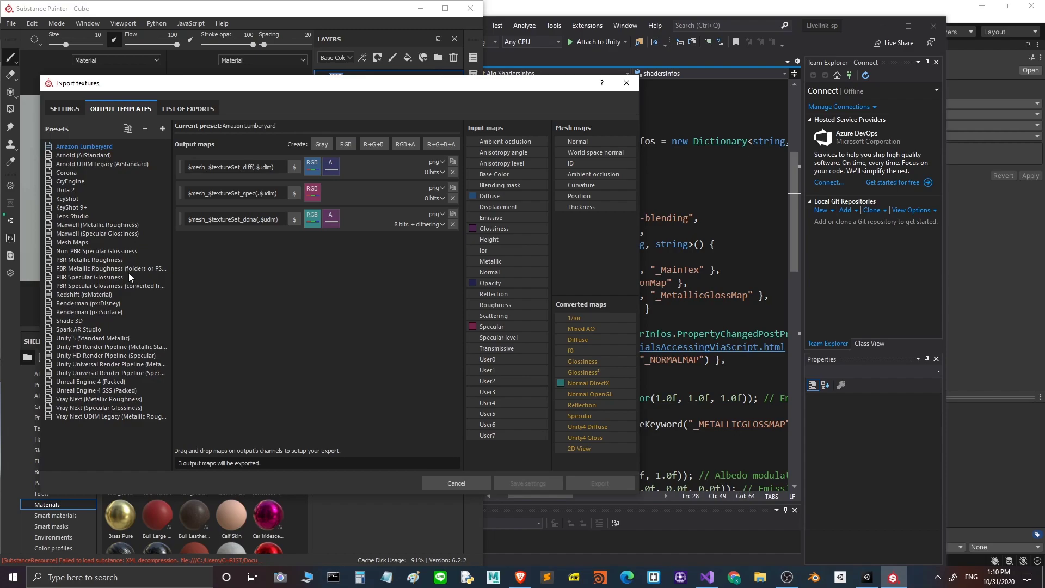
Duplicate the Unity HD Render Pipeline (Metallic Standard) export preset as a _copy.
click(86, 337)
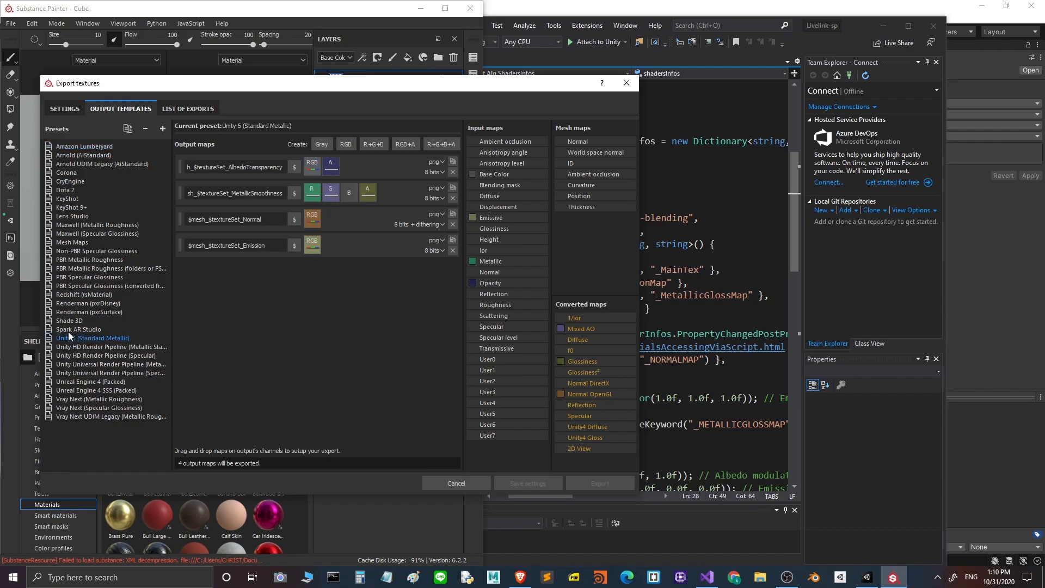
click(99, 348)
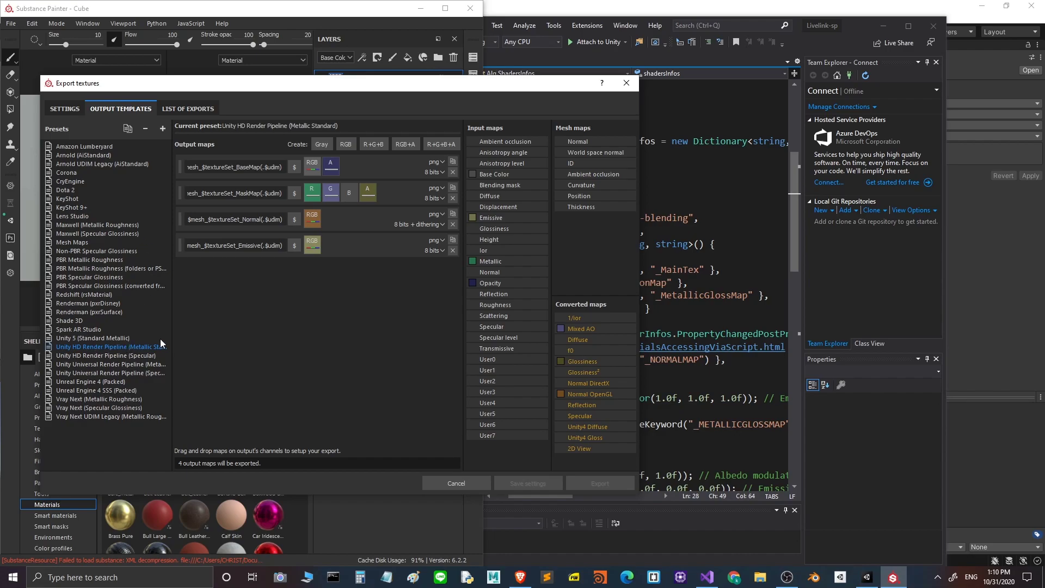
drag(171, 329, 284, 325)
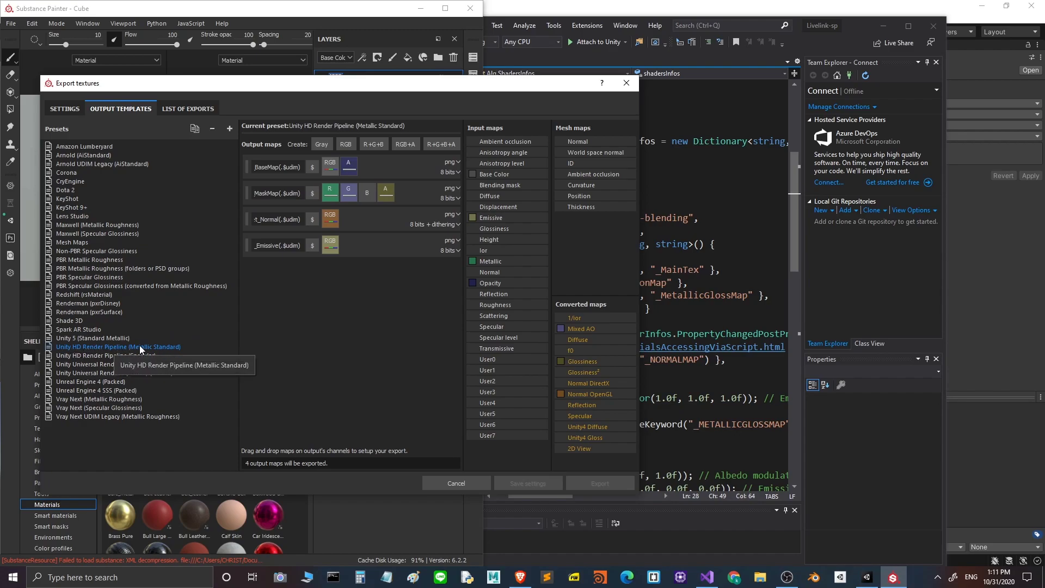
right_click(117, 346)
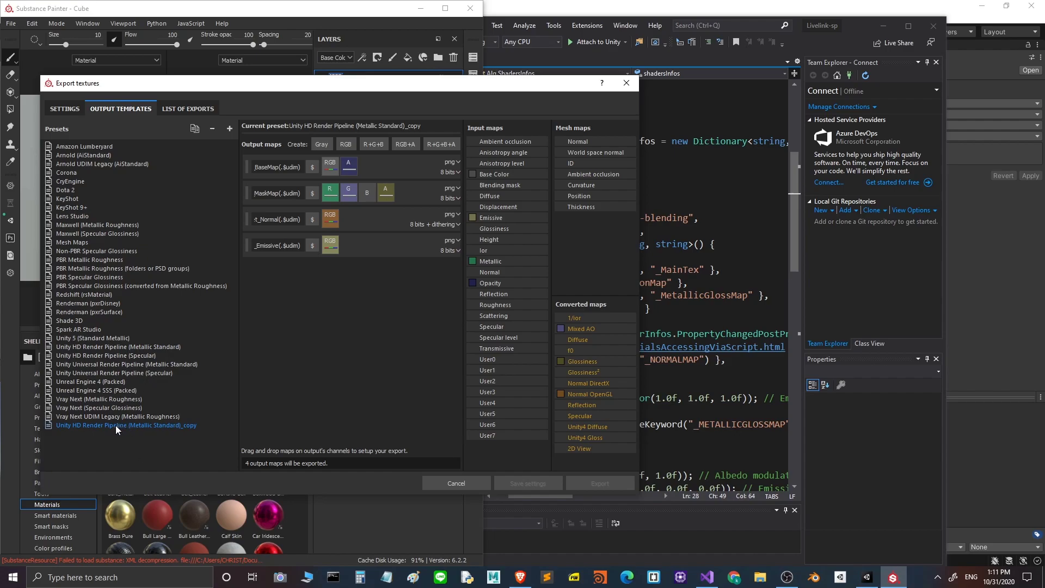
Copy the name 'Unity 5 (Standard Metallic)' from line 28 of the shader script.
click(708, 192)
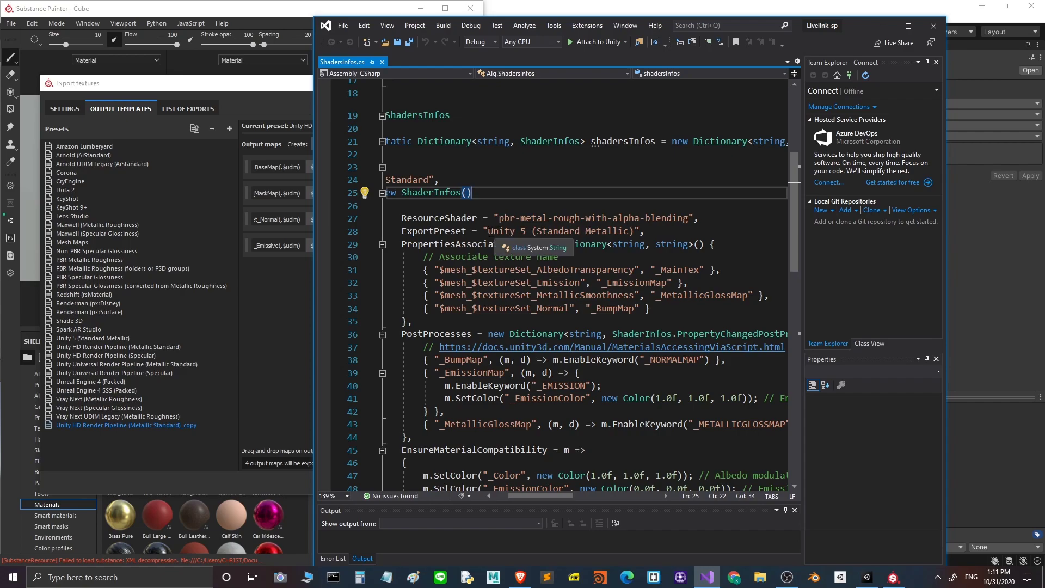
drag(487, 231, 634, 240)
key(ctrl+c)
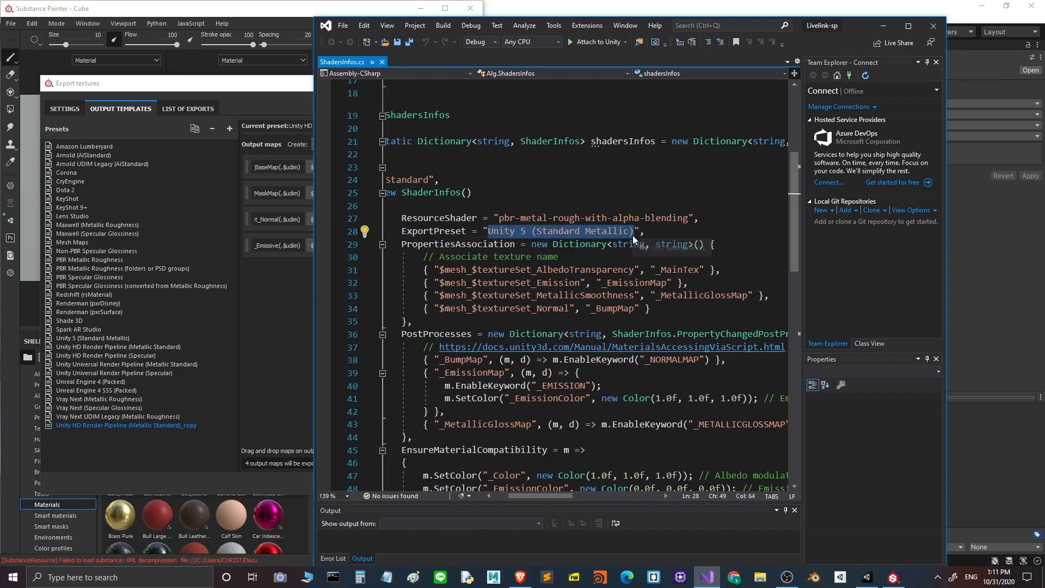
click(156, 427)
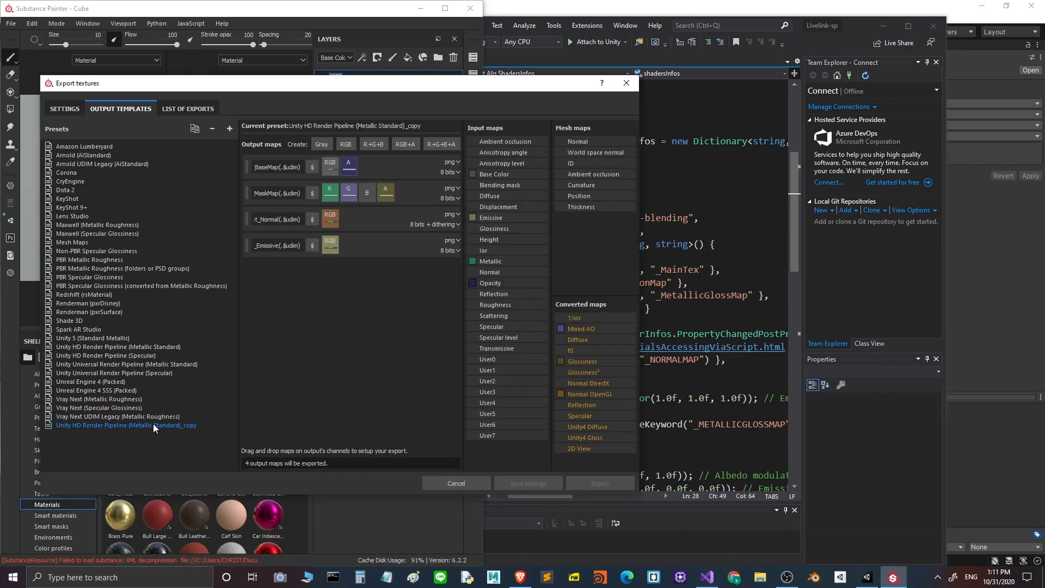
Rename the _copy export preset to 'Unity 5 (Standard Metallic)_1'.
right_click(153, 424)
click(166, 431)
key(ctrl+v)
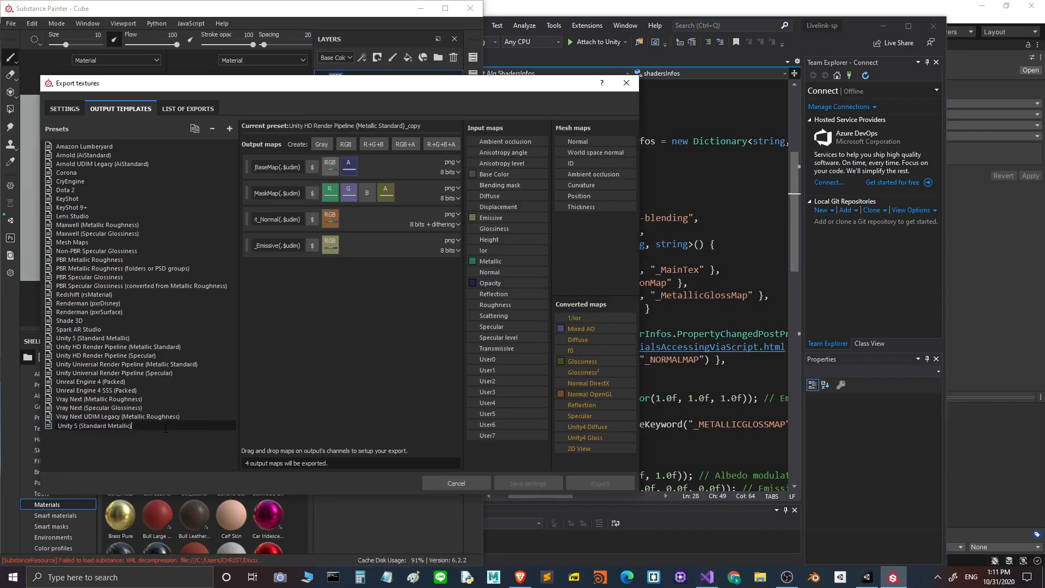
key(Return)
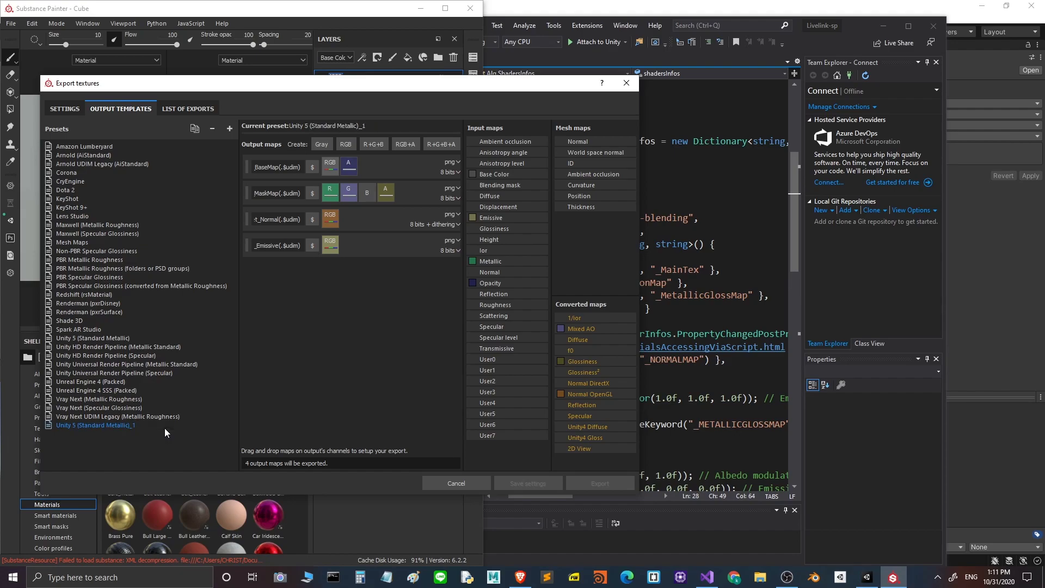
Rename the BaseMap and MaskMap outputs to AlbedoTransparency and MetallicSmoothness, pasted from the script.
key(alt+Tab)
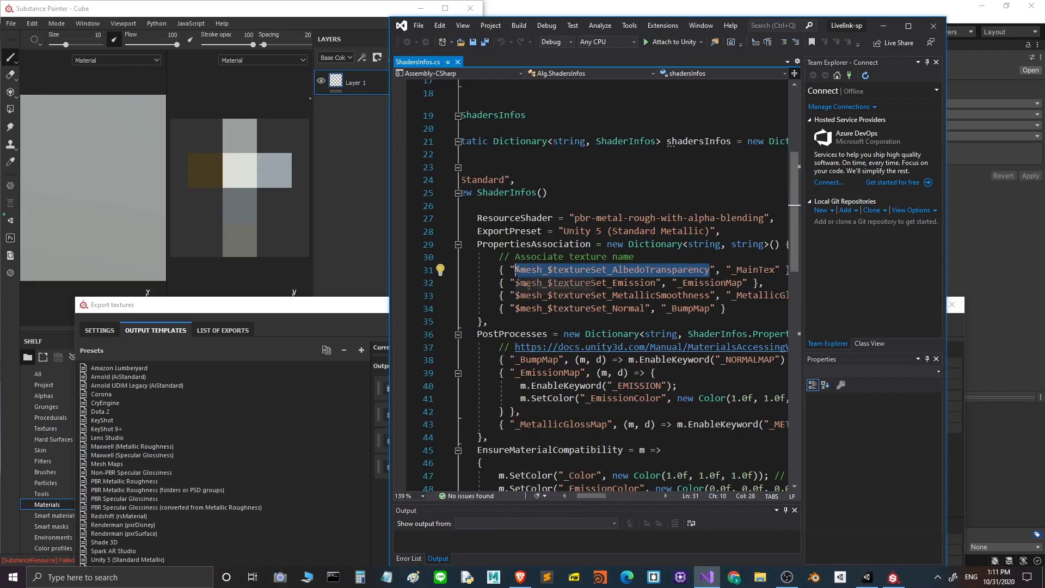
click(335, 309)
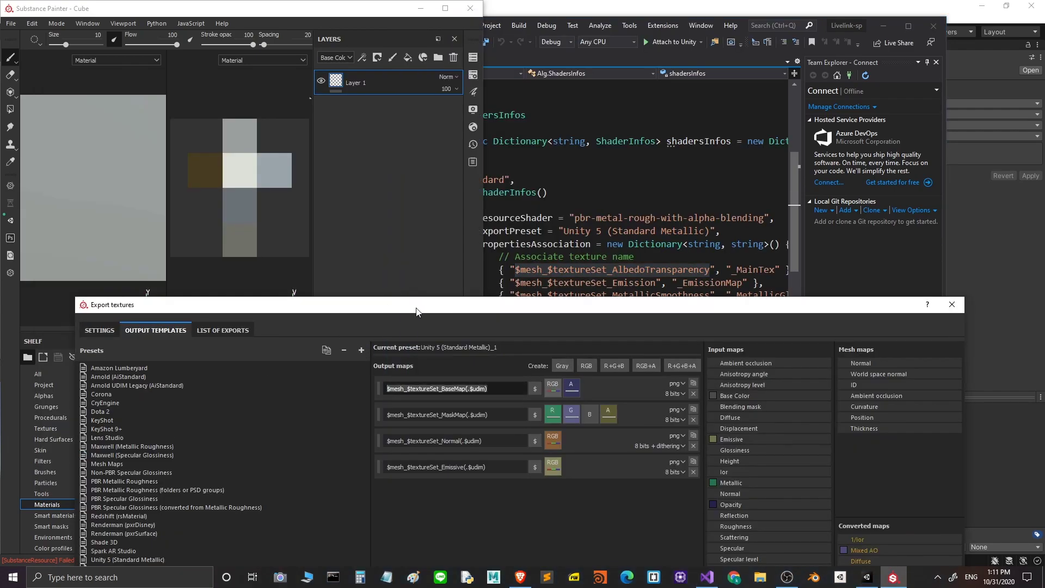
drag(417, 311, 341, 314)
drag(411, 392, 304, 395)
text($mesh_$textureSet_AlbedoTransparency)
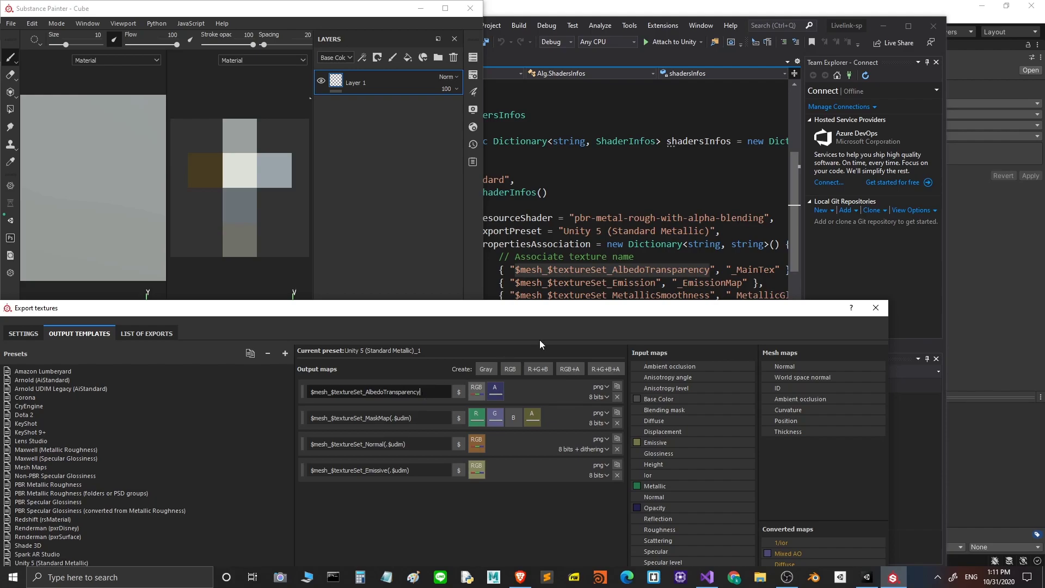
drag(625, 314, 632, 319)
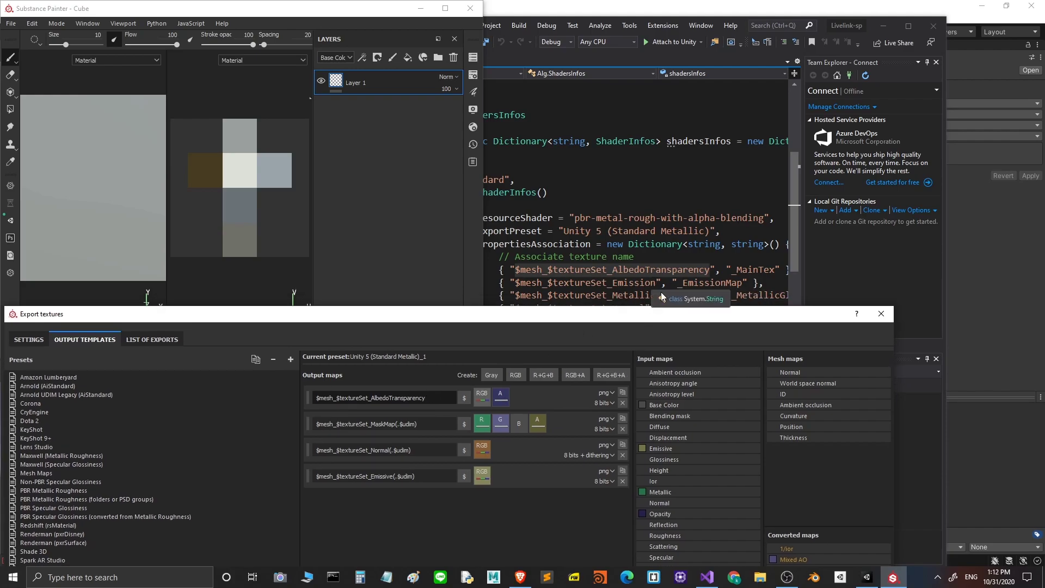
drag(710, 295, 516, 297)
key(ctrl+c)
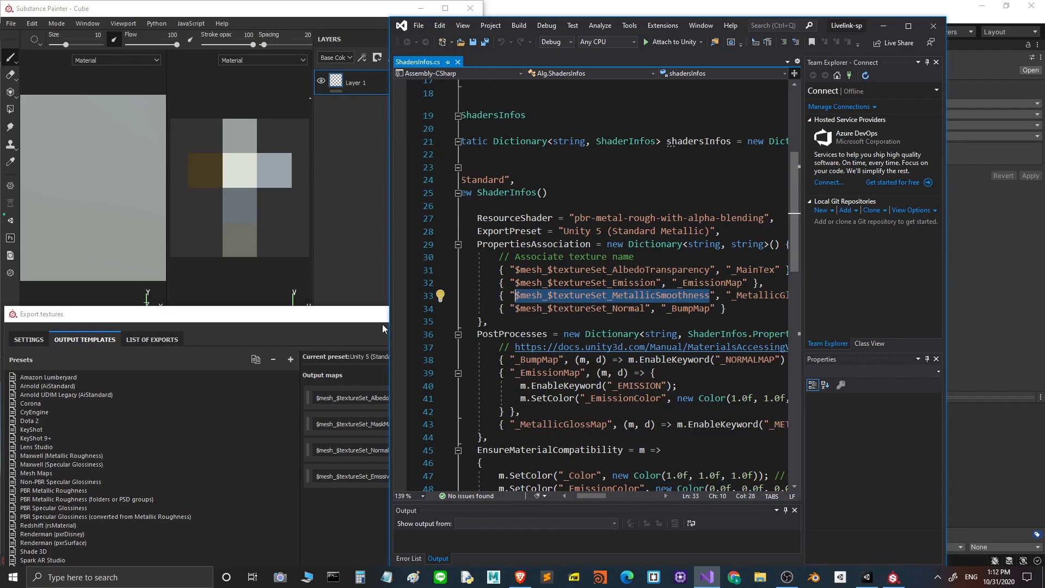
click(353, 327)
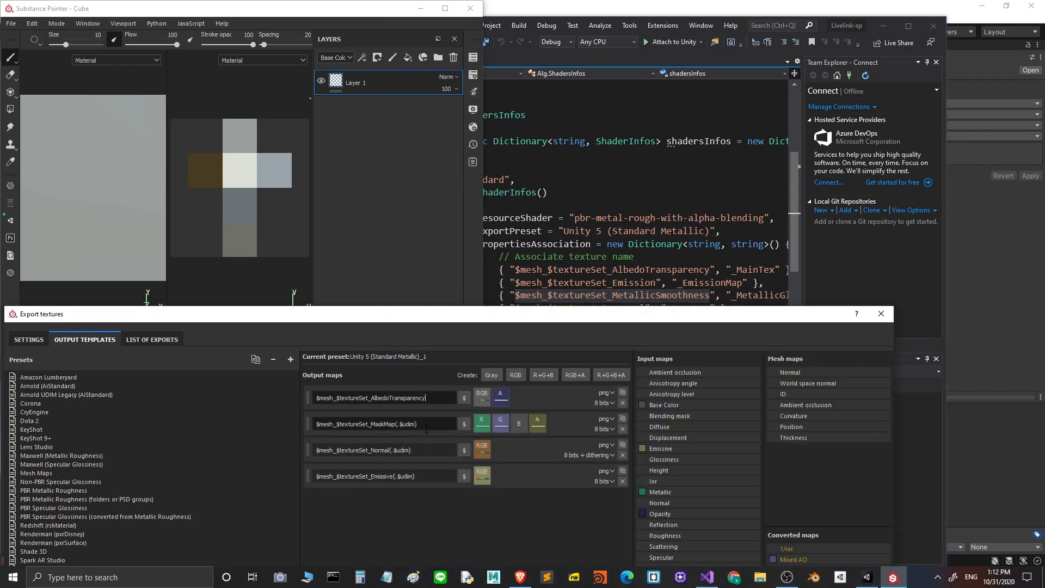
drag(418, 424, 312, 430)
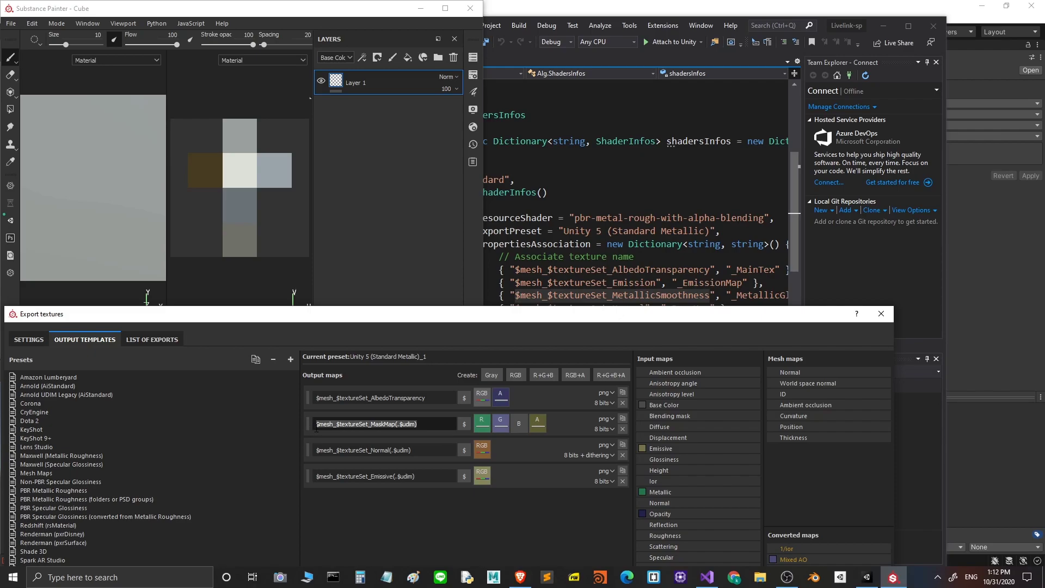
key(ctrl+v)
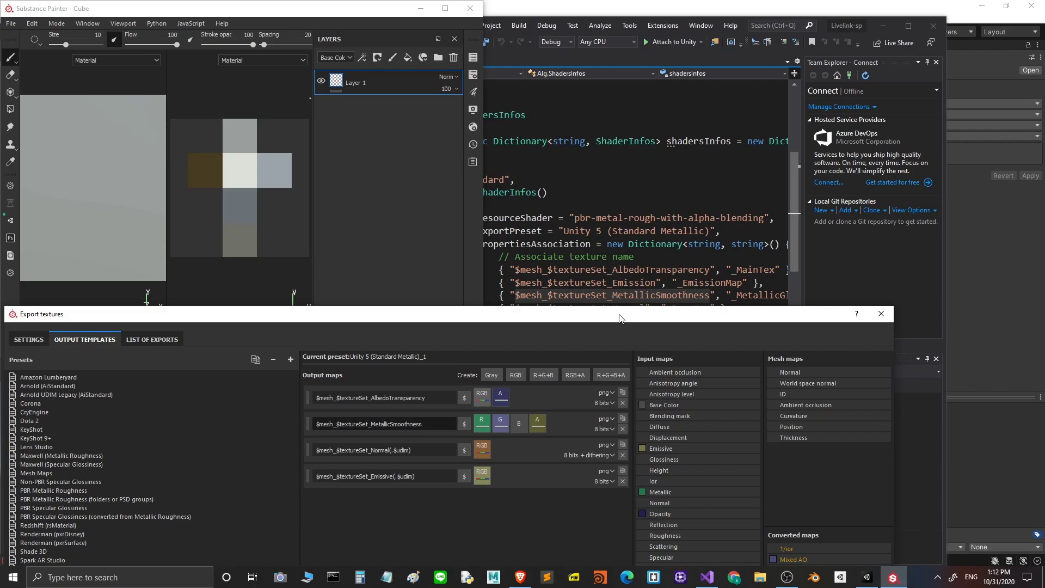
Set the Normal and Emission output names from the script, then close Export textures.
drag(620, 317, 517, 316)
click(646, 309)
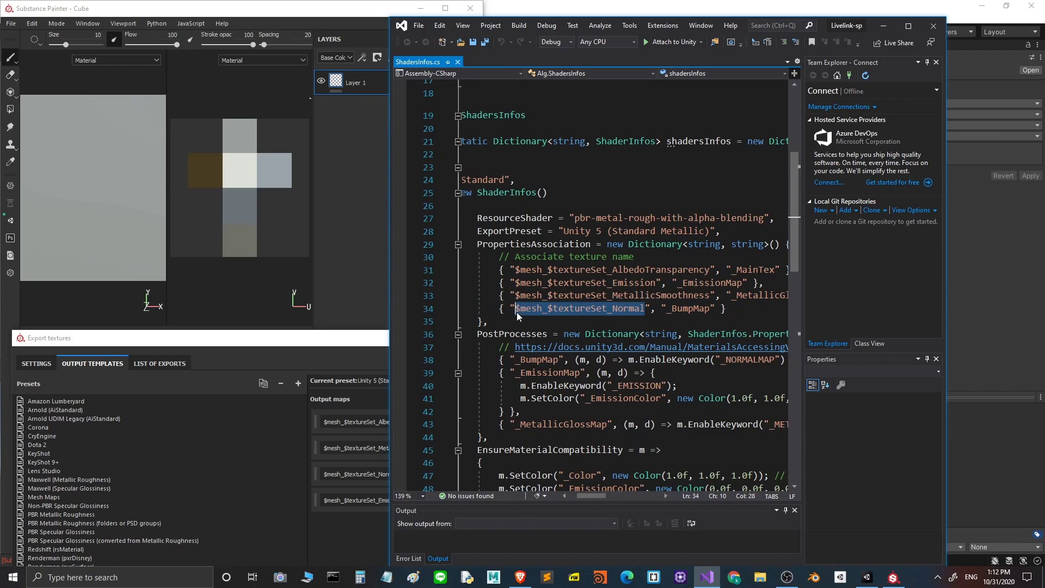
click(353, 348)
drag(425, 475, 307, 474)
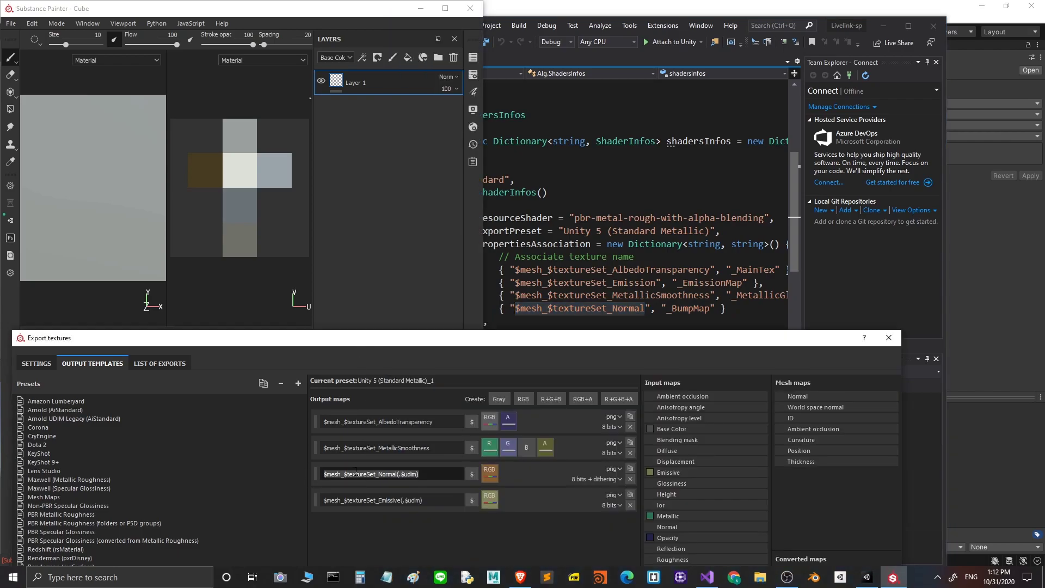
text($mesh_$textureSet_Normal)
drag(544, 338, 573, 329)
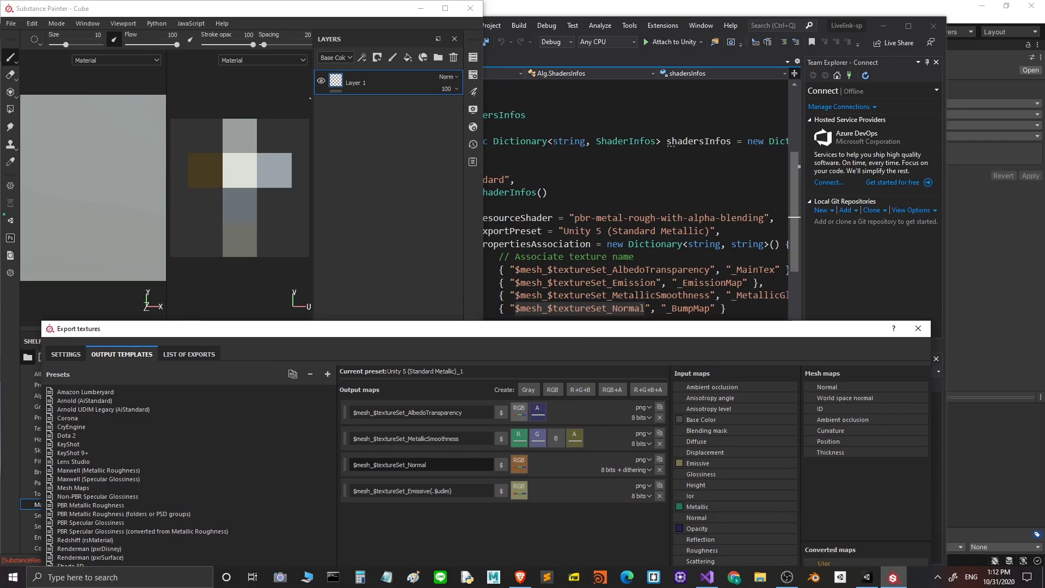
drag(657, 282, 519, 288)
key(ctrl+c)
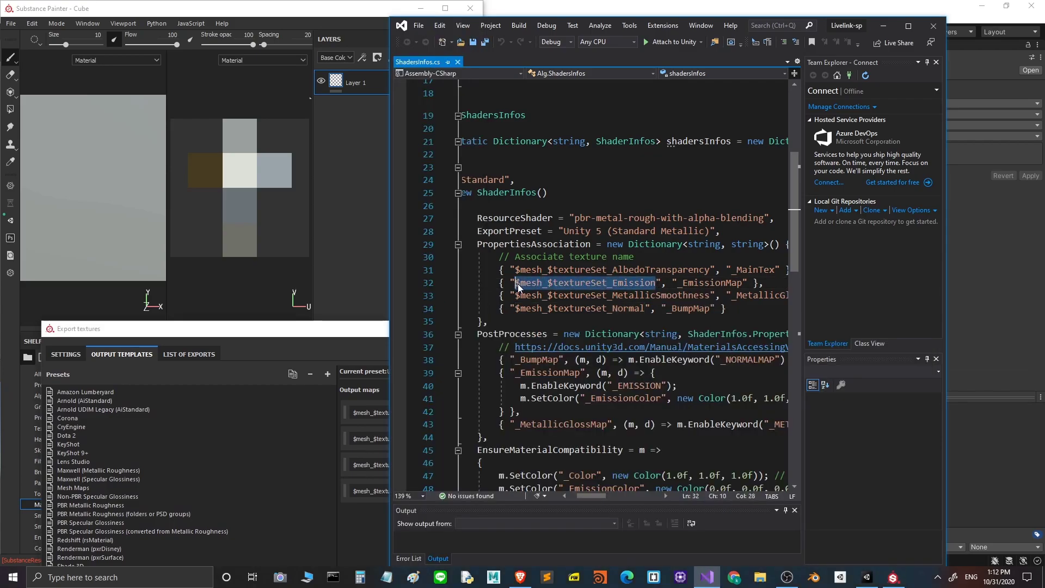
click(364, 328)
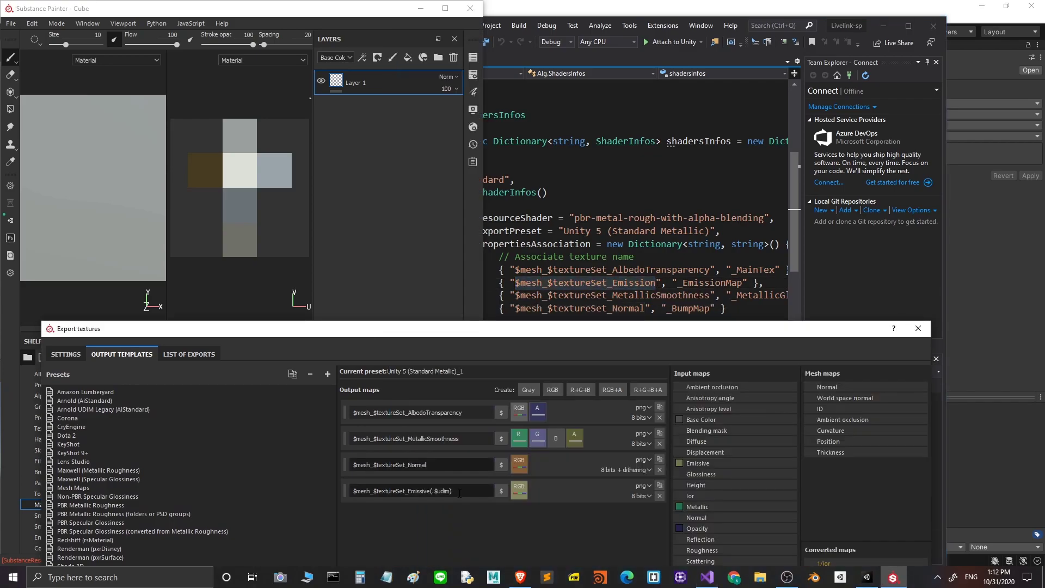
triple_click(459, 493)
key(ctrl+v)
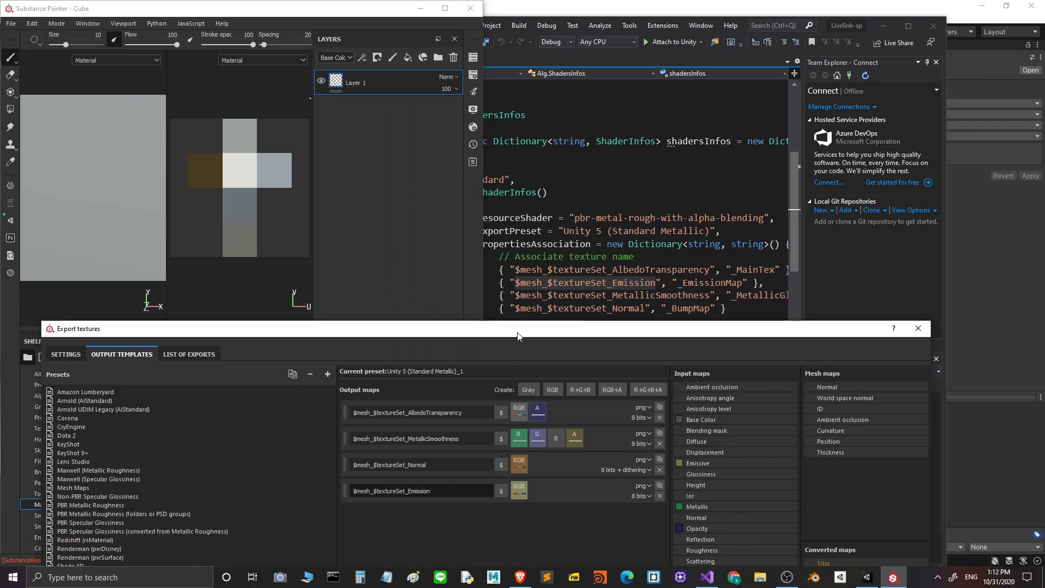
drag(518, 336, 507, 178)
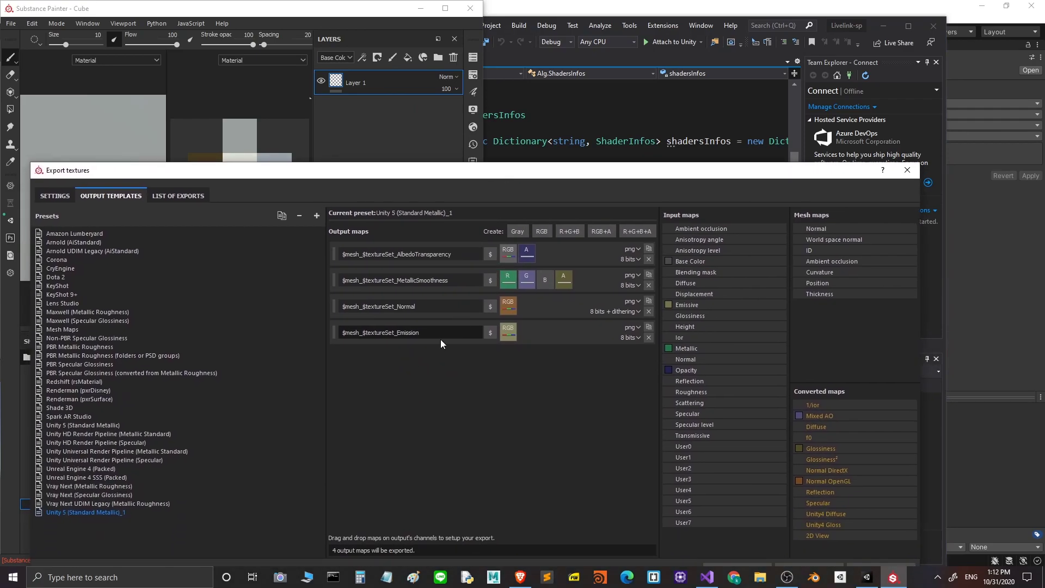
key(Escape)
Close Visual Studio and drag the Cube model from the FBX folder into SampleScene.
click(446, 9)
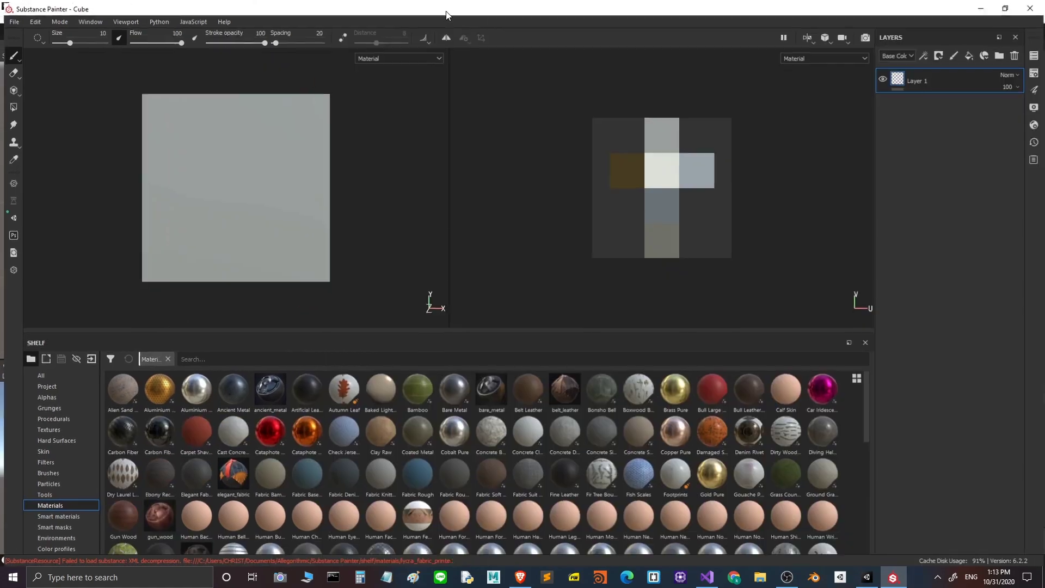
click(1005, 9)
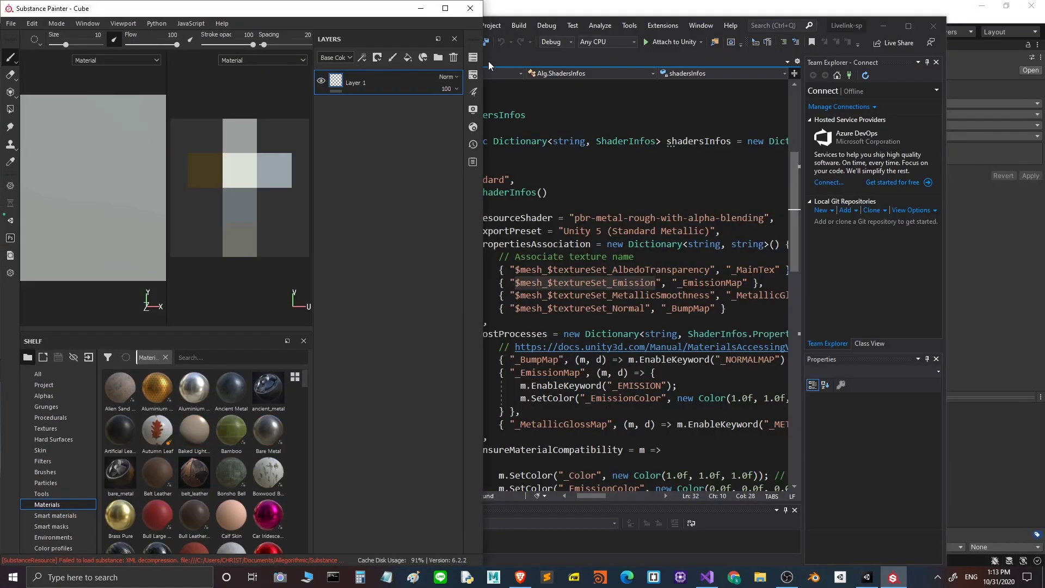
click(934, 25)
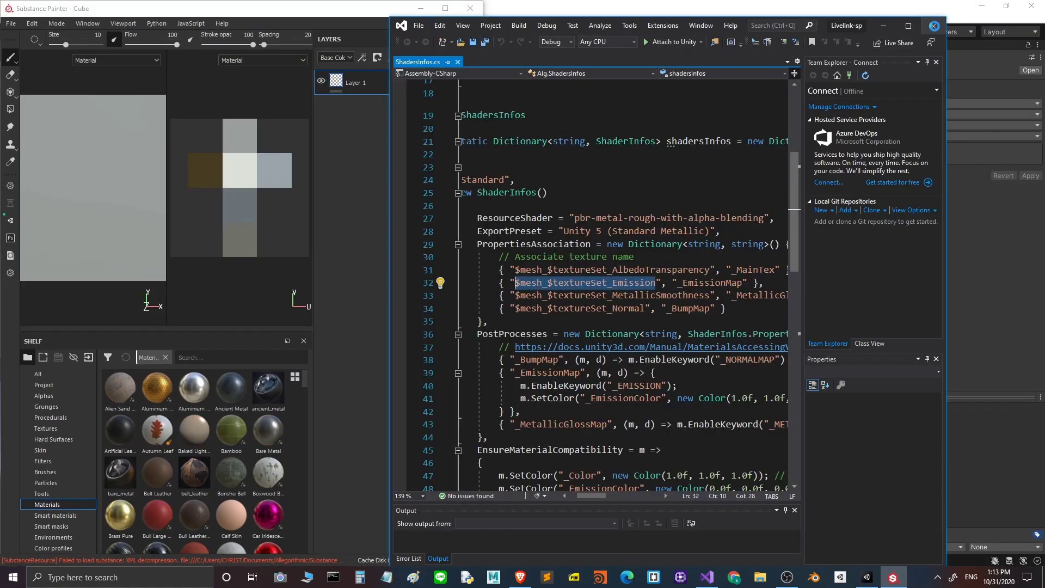
click(935, 26)
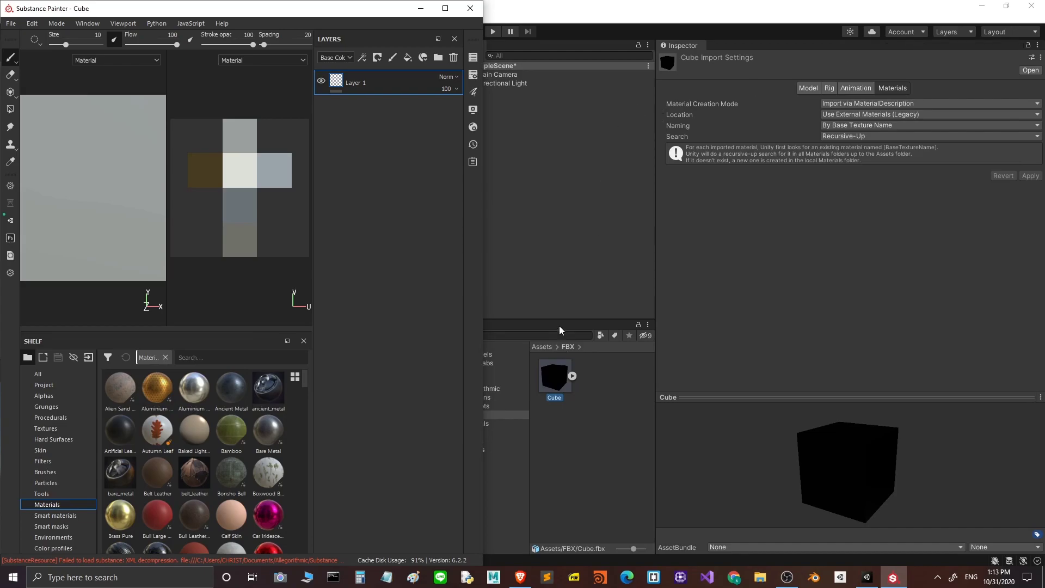
click(618, 8)
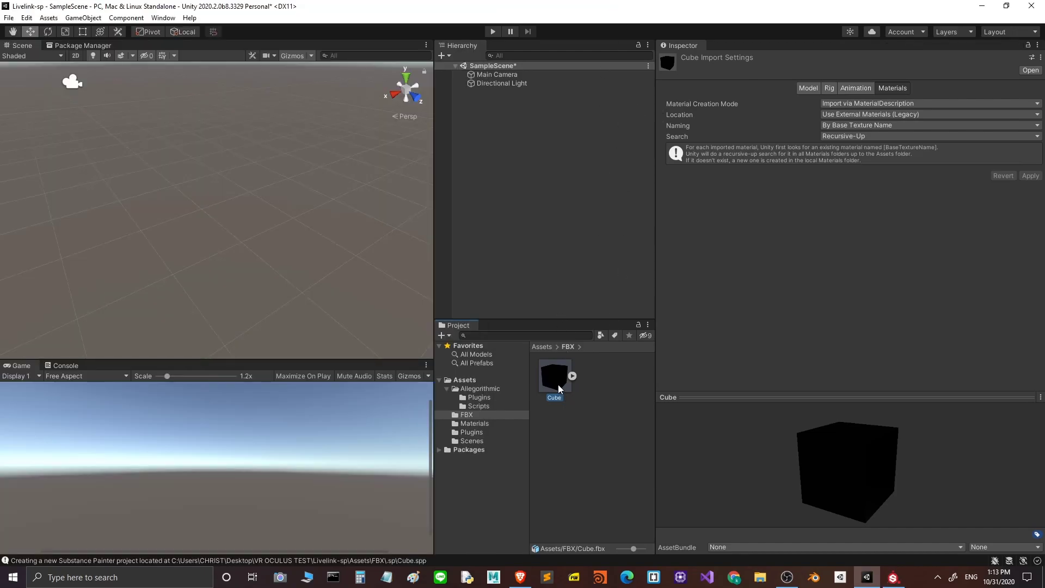
drag(558, 388, 509, 156)
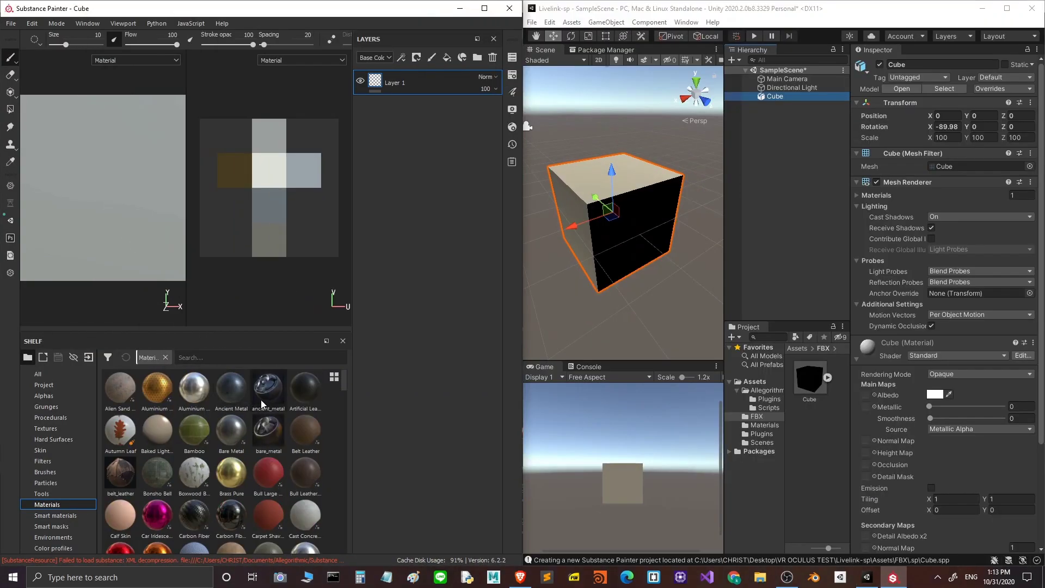
Drop the Aluminium Insulator material onto the cube and zoom Unity's Scene view in on it.
drag(158, 387, 262, 191)
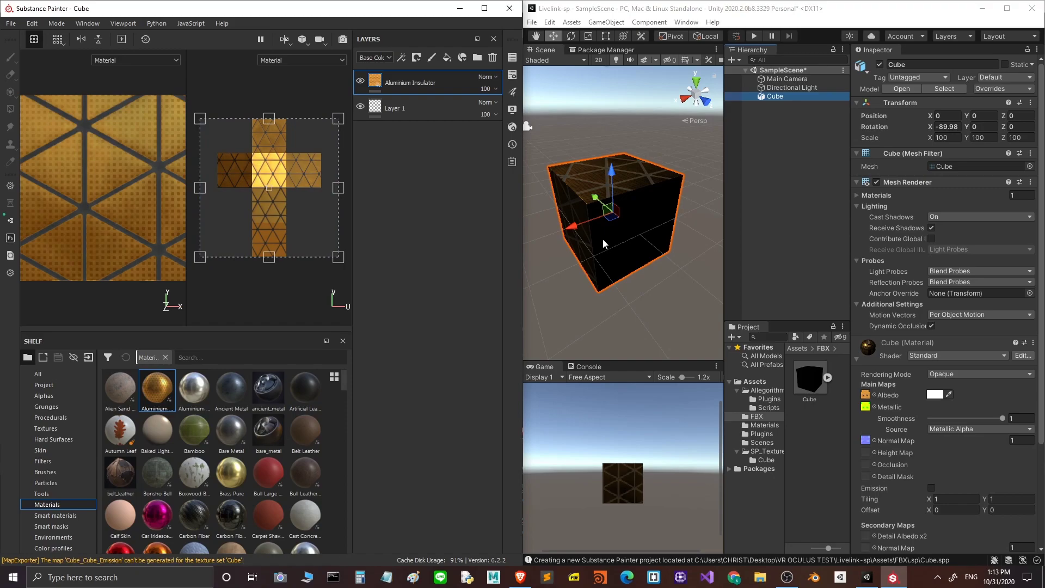
alt+right_drag(602, 239, 651, 225)
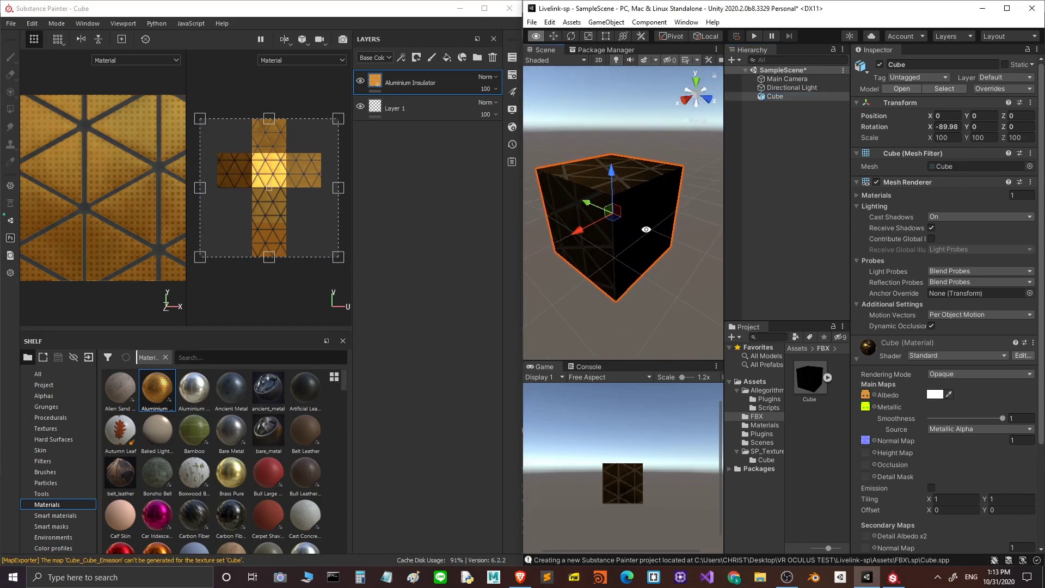